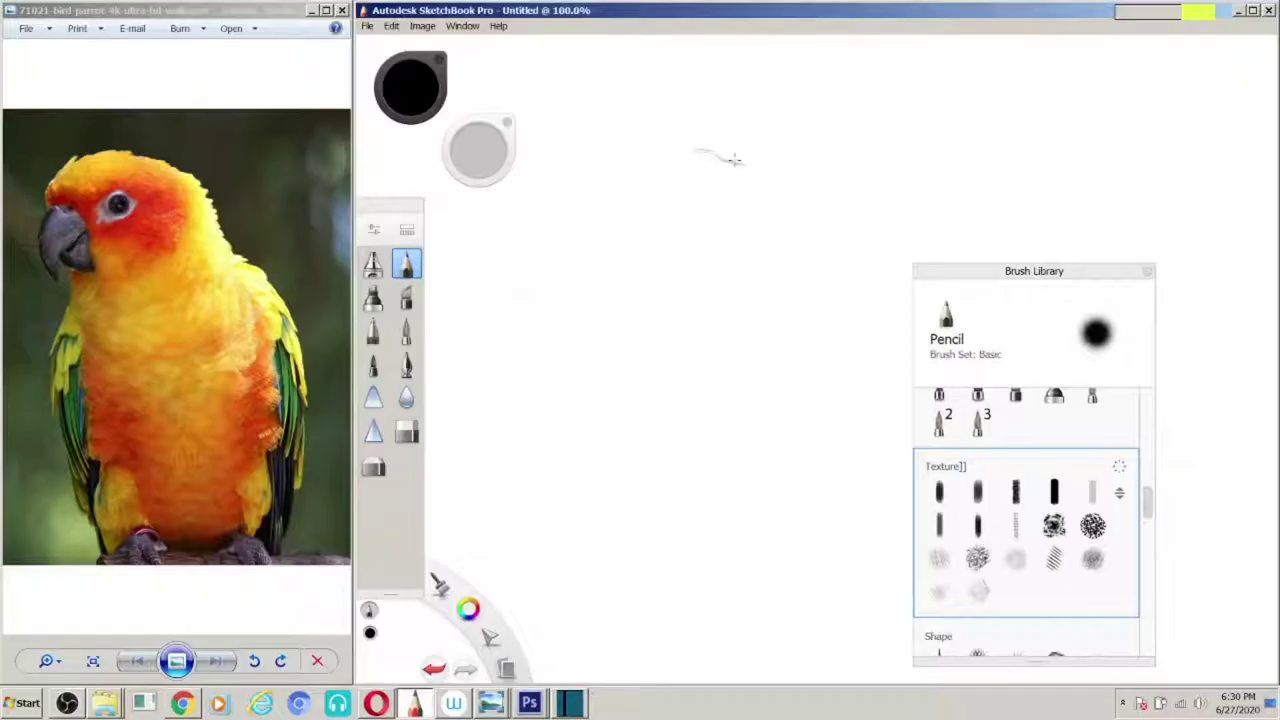
Step: Sketch the parrot's head, both body edges and the eye circle in pencil
left_click_drag(814, 294, 864, 354)
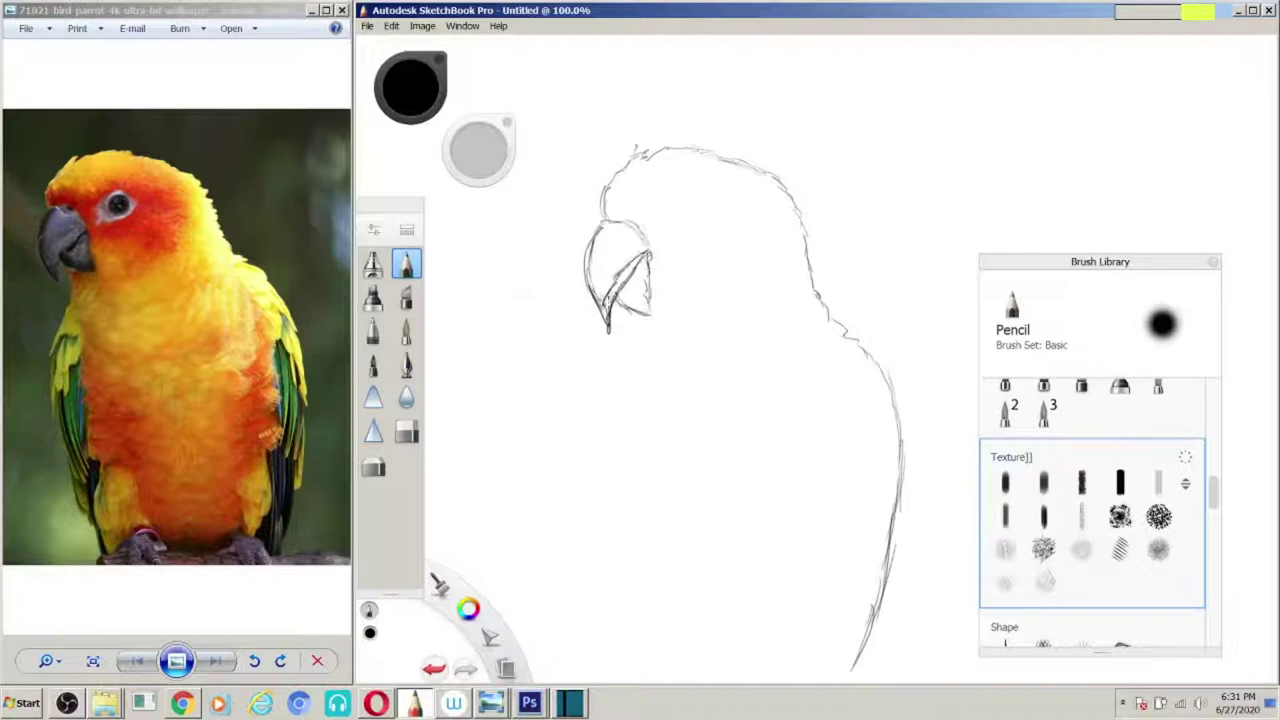
left_click_drag(593, 498, 655, 665)
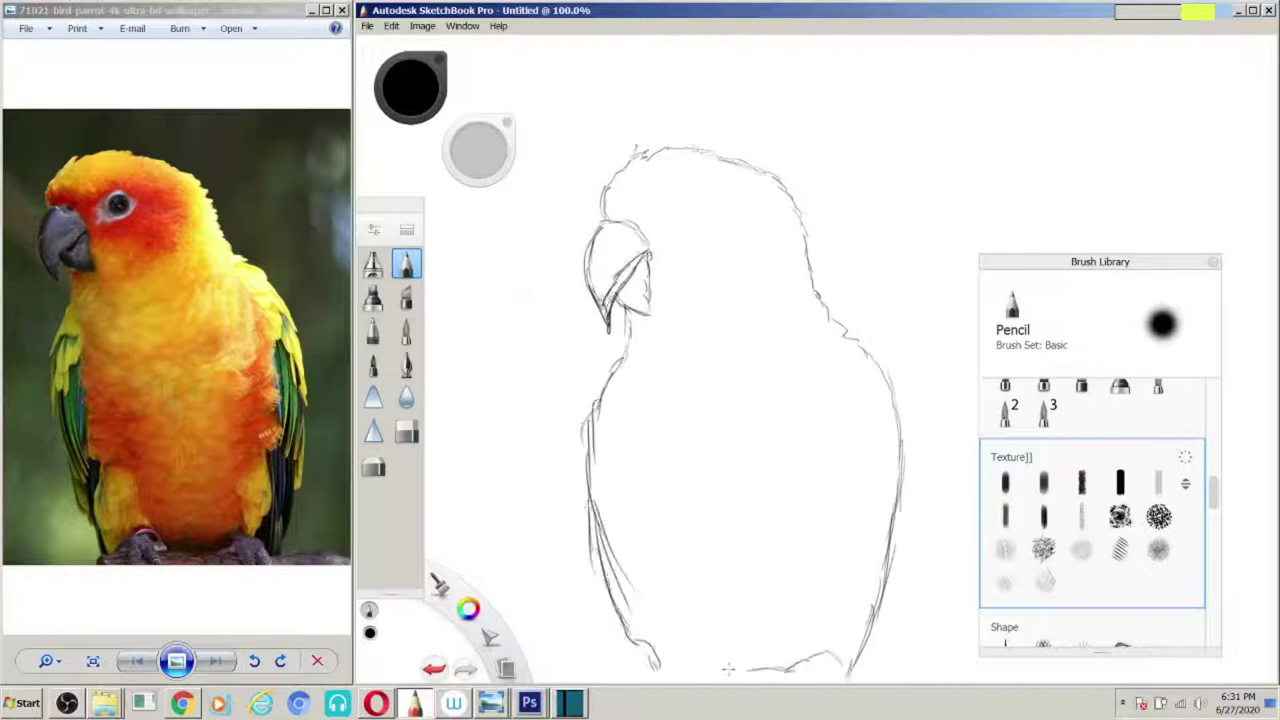
left_click_drag(890, 421, 838, 645)
left_click_drag(614, 385, 620, 568)
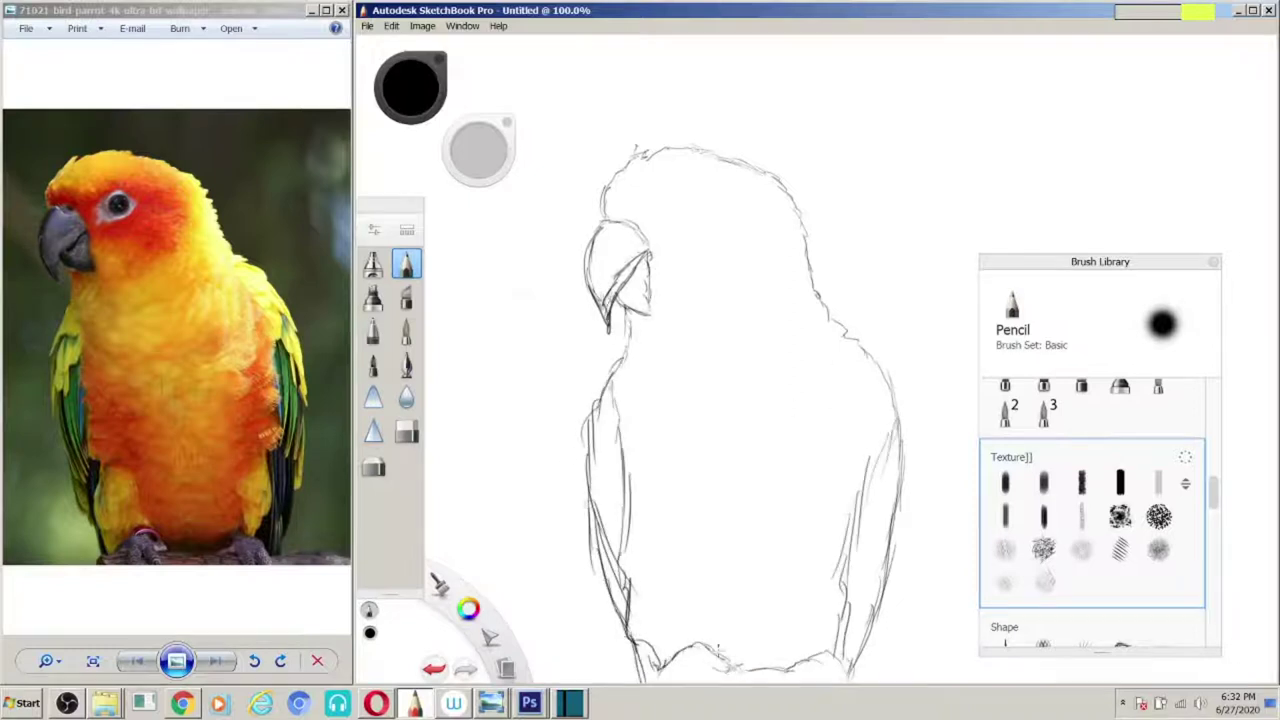
left_click_drag(690, 204, 688, 205)
left_click_drag(1100, 261, 1050, 302)
Step: Fill the parrot's chest, body, head and beak area with orange marker
left_click(372, 297)
left_click_drag(760, 345, 720, 450)
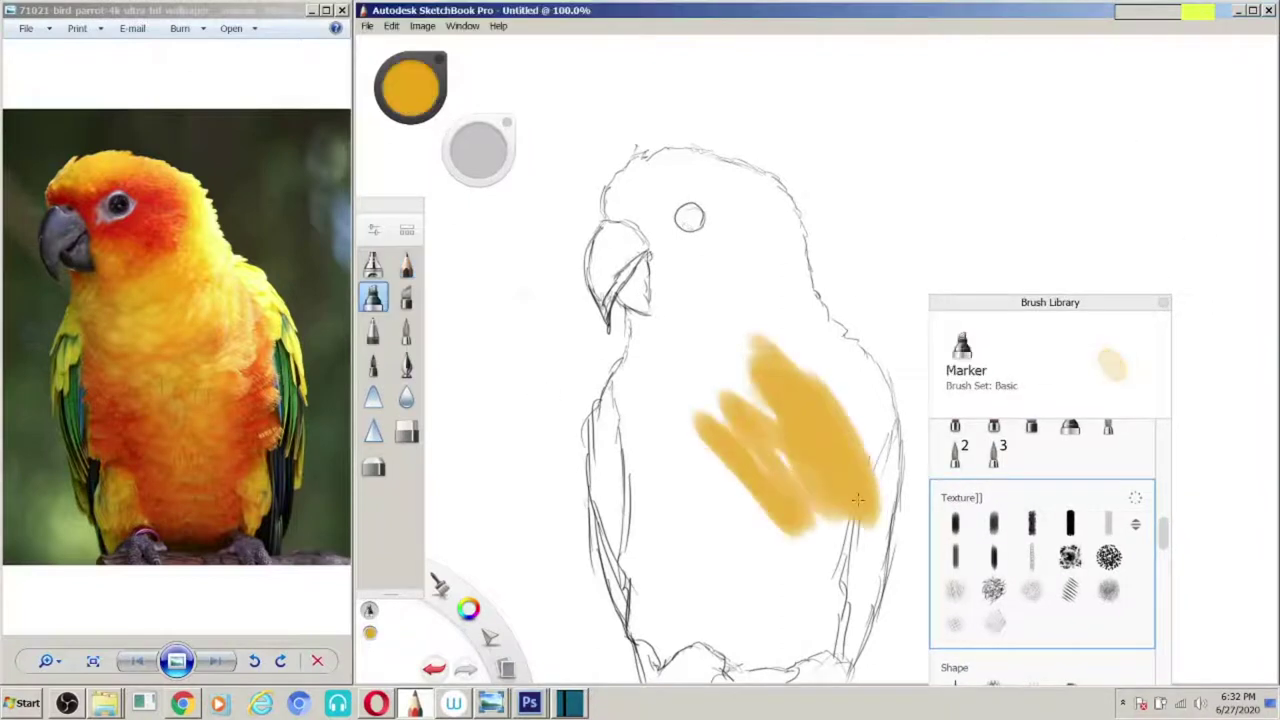
left_click_drag(865, 460, 850, 610)
left_click_drag(818, 450, 700, 215)
left_click_drag(660, 310, 720, 660)
left_click_drag(605, 390, 640, 670)
mouse_move(650, 270)
left_mouse_down()
mouse_move(780, 305)
mouse_move(820, 670)
left_mouse_up()
left_click_drag(895, 450, 905, 520)
mouse_move(725, 345)
left_mouse_down()
mouse_move(650, 180)
mouse_move(597, 240)
mouse_move(612, 300)
left_mouse_up()
left_click_drag(795, 245, 720, 170)
mouse_move(785, 180)
left_mouse_down()
mouse_move(650, 150)
mouse_move(605, 200)
left_mouse_up()
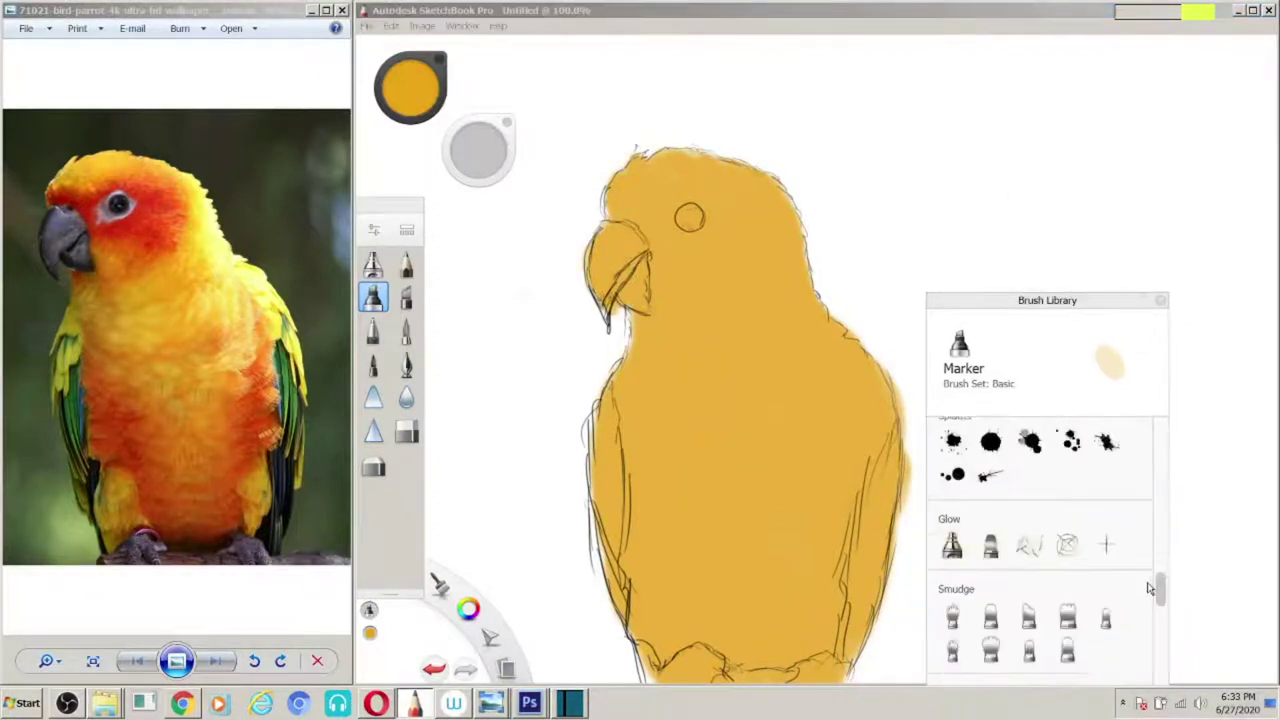
Step: Tint the eye area, forehead, cheek and lower body with red Salty Watercolor
scroll(1040, 560, "down", 5)
left_click(991, 585)
mouse_move(700, 245)
left_mouse_down()
mouse_move(670, 214)
mouse_move(740, 265)
left_mouse_up()
mouse_move(740, 205)
left_mouse_down()
mouse_move(689, 217)
mouse_move(735, 245)
left_mouse_up()
left_click_drag(831, 440, 800, 668)
left_click_drag(638, 460, 720, 650)
mouse_move(820, 600)
left_mouse_down()
mouse_move(739, 533)
mouse_move(851, 461)
left_mouse_up()
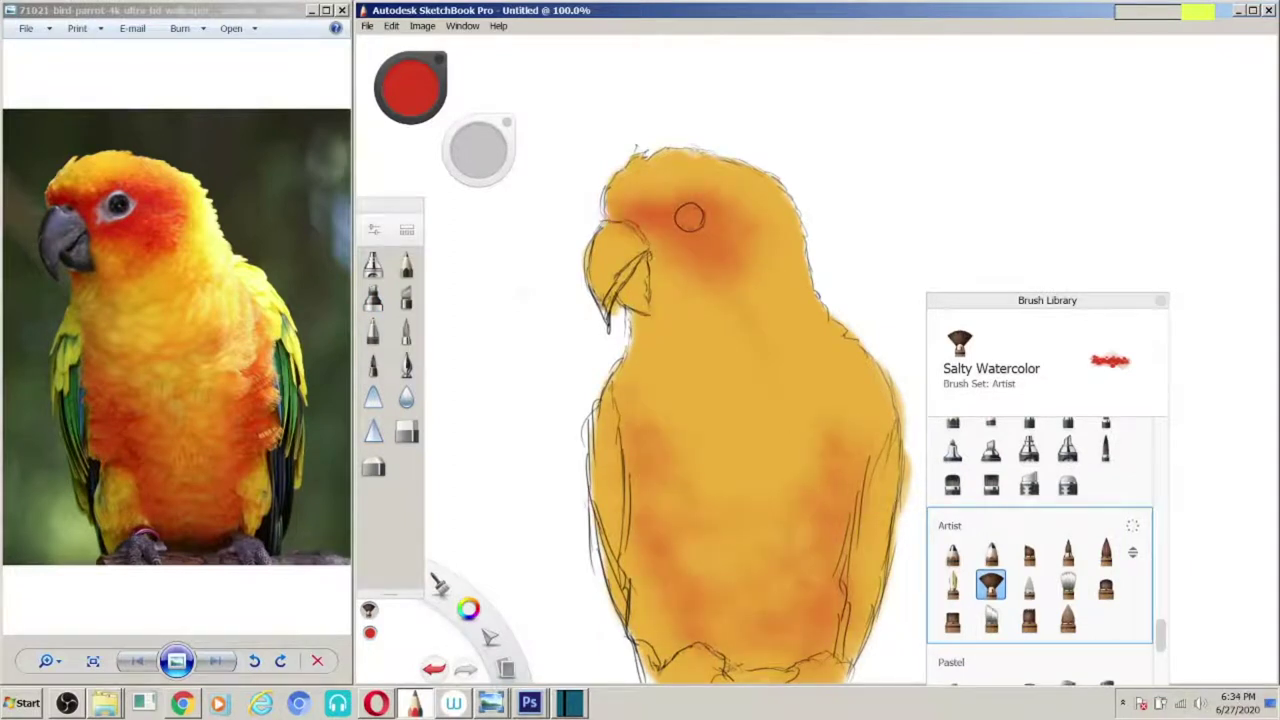
Step: Paint red Splatter brush strokes around the eye and on the right chest
left_click(1029, 587)
left_click(1068, 585)
left_click_drag(1160, 638, 1160, 570)
left_click(1105, 580)
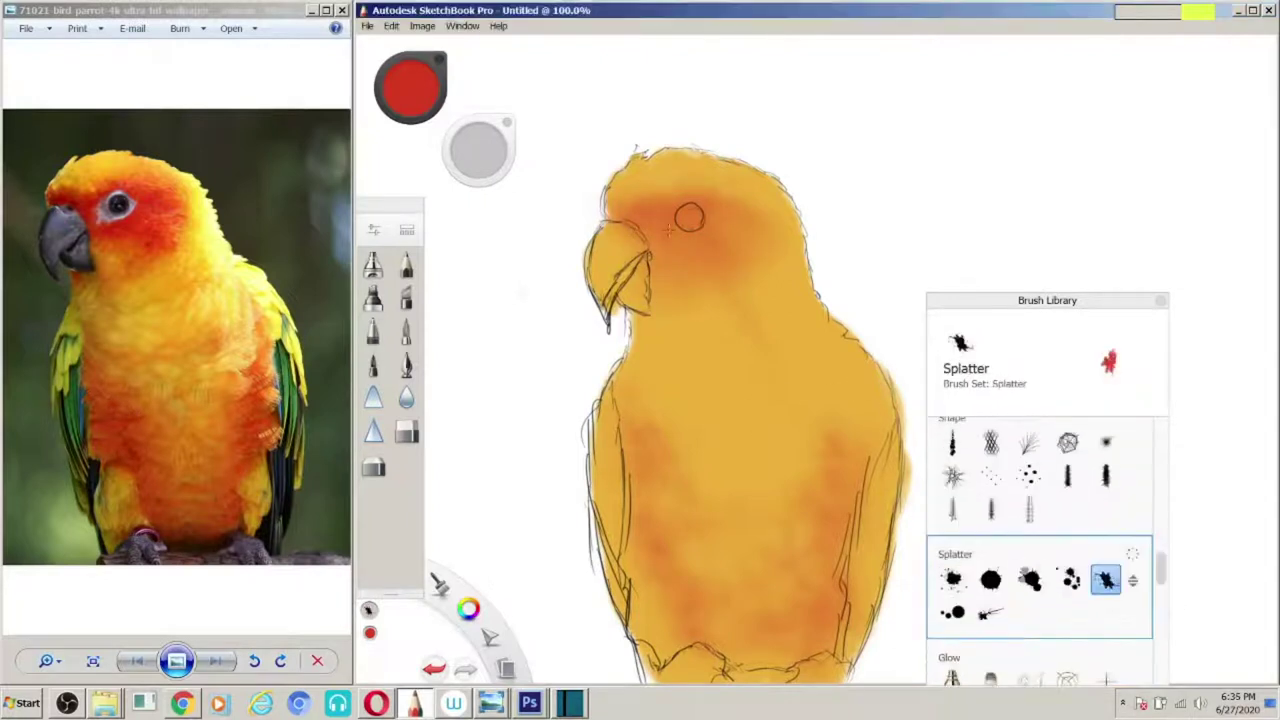
left_click_drag(650, 205, 740, 265)
left_click_drag(730, 220, 750, 255)
left_click_drag(850, 450, 835, 535)
Step: Cover the lower chest and belly with red-orange splatter, undoing a stray neck stroke
left_click_drag(663, 515, 760, 650)
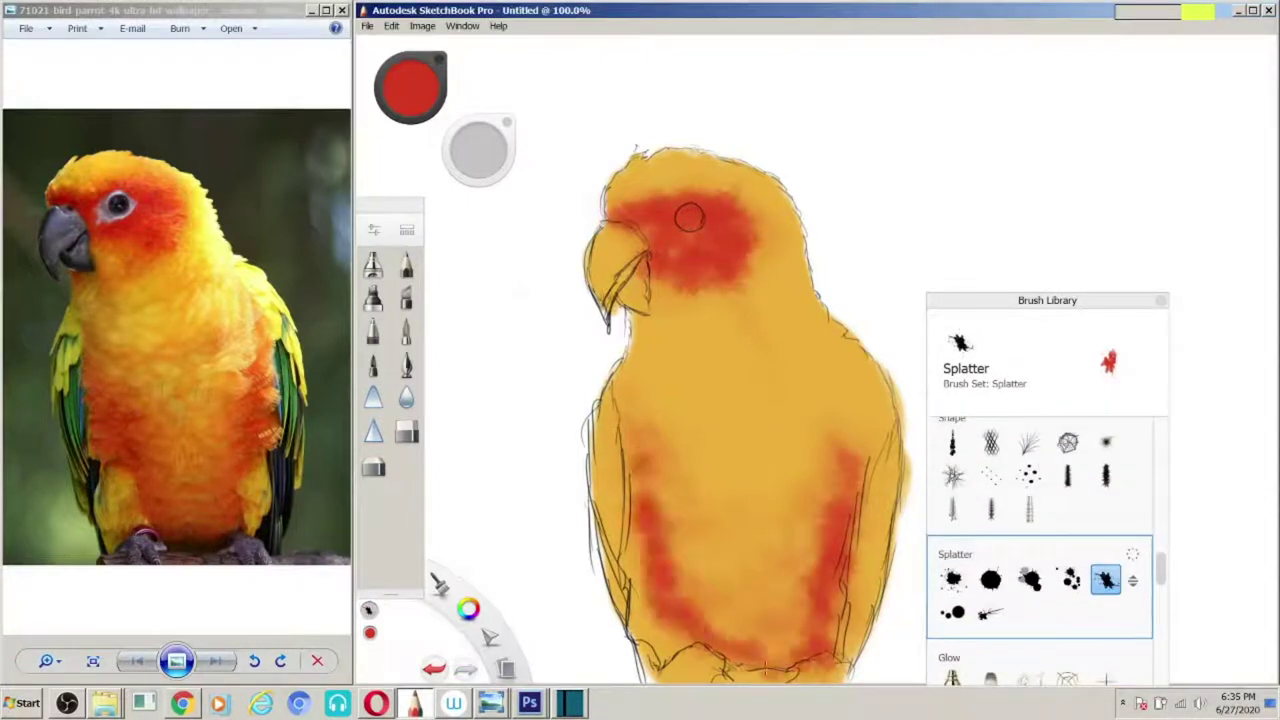
left_click_drag(680, 560, 800, 620)
left_click_drag(660, 520, 840, 470)
left_click_drag(620, 450, 655, 310)
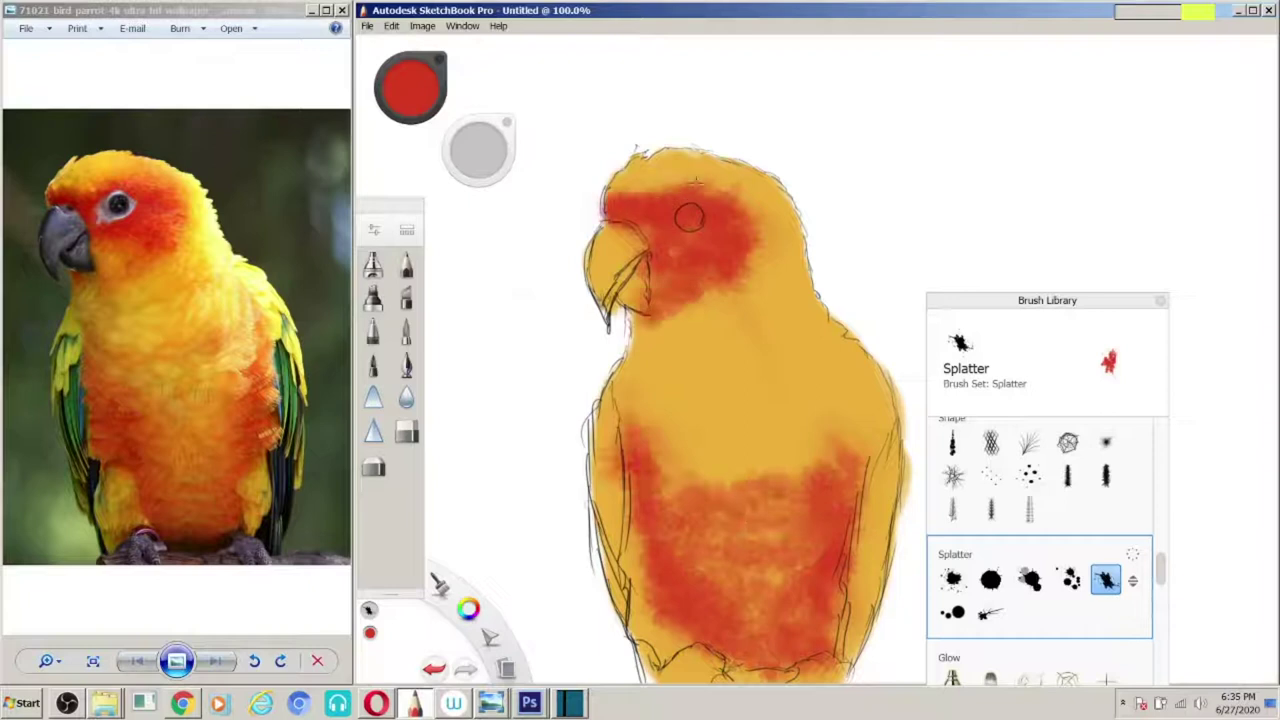
left_click(662, 288, "alt")
left_click_drag(740, 310, 440, 320)
key("ctrl+z")
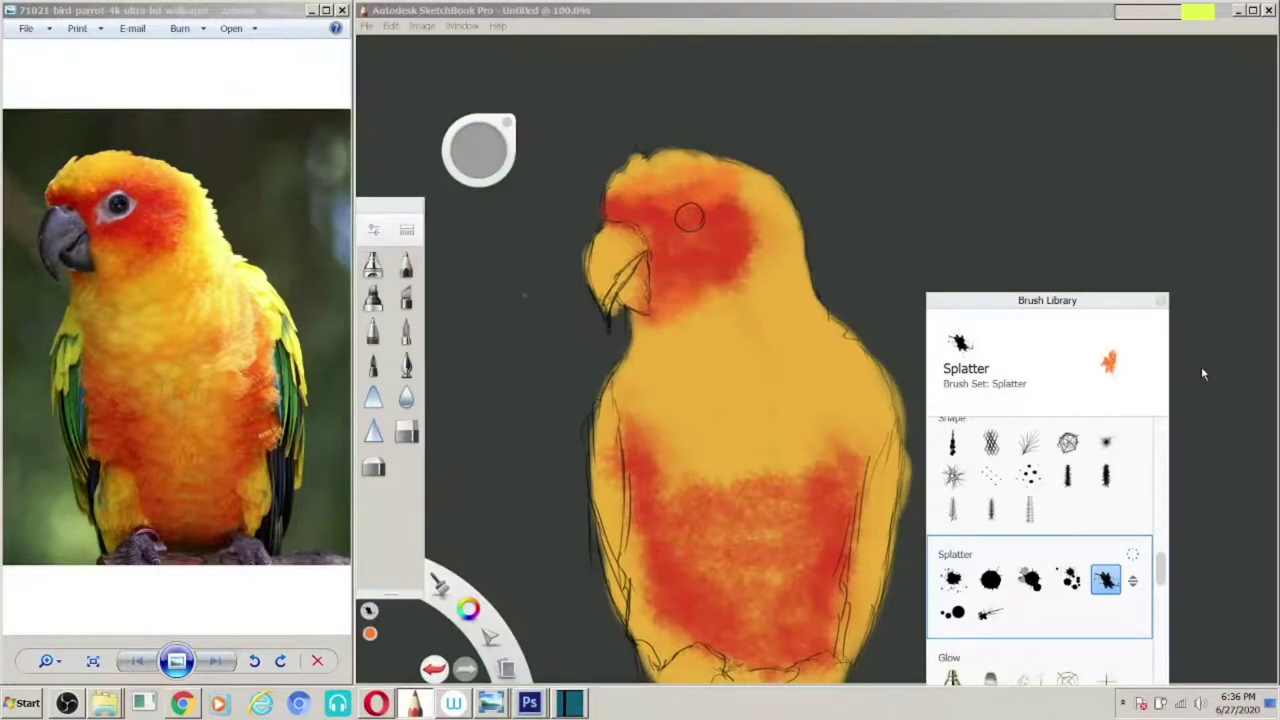
Step: Lighten the head, cheek and neck with pale yellow and shade the left shoulder brown
left_click_drag(680, 300, 750, 250)
left_click_drag(720, 360, 765, 325)
mouse_move(770, 210)
left_mouse_down()
mouse_move(802, 311)
mouse_move(760, 460)
left_mouse_up()
left_click(700, 440, "alt")
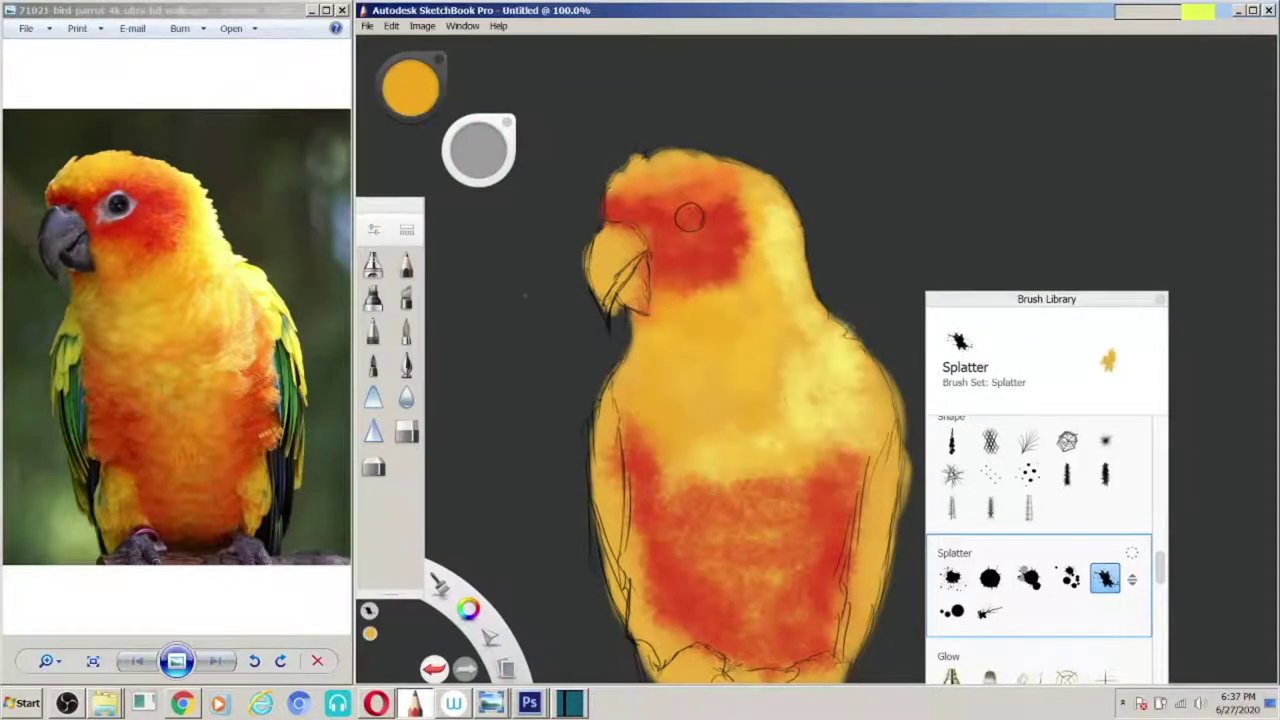
left_click_drag(660, 330, 640, 420)
Step: Paint green down the right and left wings with Texture Brush 1
scroll(1040, 560, "up", 3)
left_click(990, 487)
left_click_drag(855, 460, 860, 600)
left_click(951, 487)
left_click_drag(875, 480, 850, 645)
left_click_drag(855, 570, 838, 680)
left_click_drag(895, 430, 865, 550)
left_click_drag(615, 430, 608, 595)
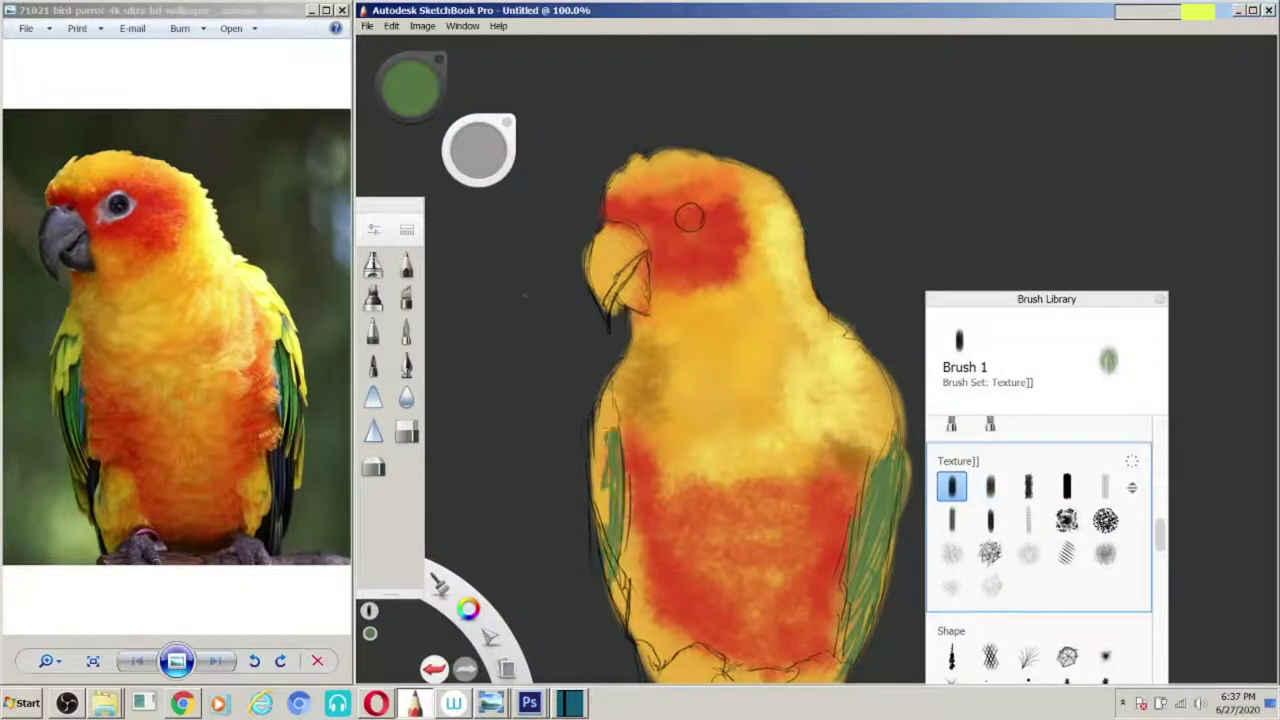
left_click_drag(605, 385, 610, 540)
Step: Add yellow to the right wing edge, olive on the left side, and an orange chest dab
left_click(770, 300, "alt")
left_click_drag(885, 428, 905, 500)
left_click(650, 380, "alt")
mouse_move(615, 370)
left_mouse_down()
mouse_move(600, 430)
mouse_move(630, 444)
left_mouse_up()
left_click(112, 259, "alt")
scroll(1150, 560, "down", 3)
left_click(990, 651)
left_click(708, 350)
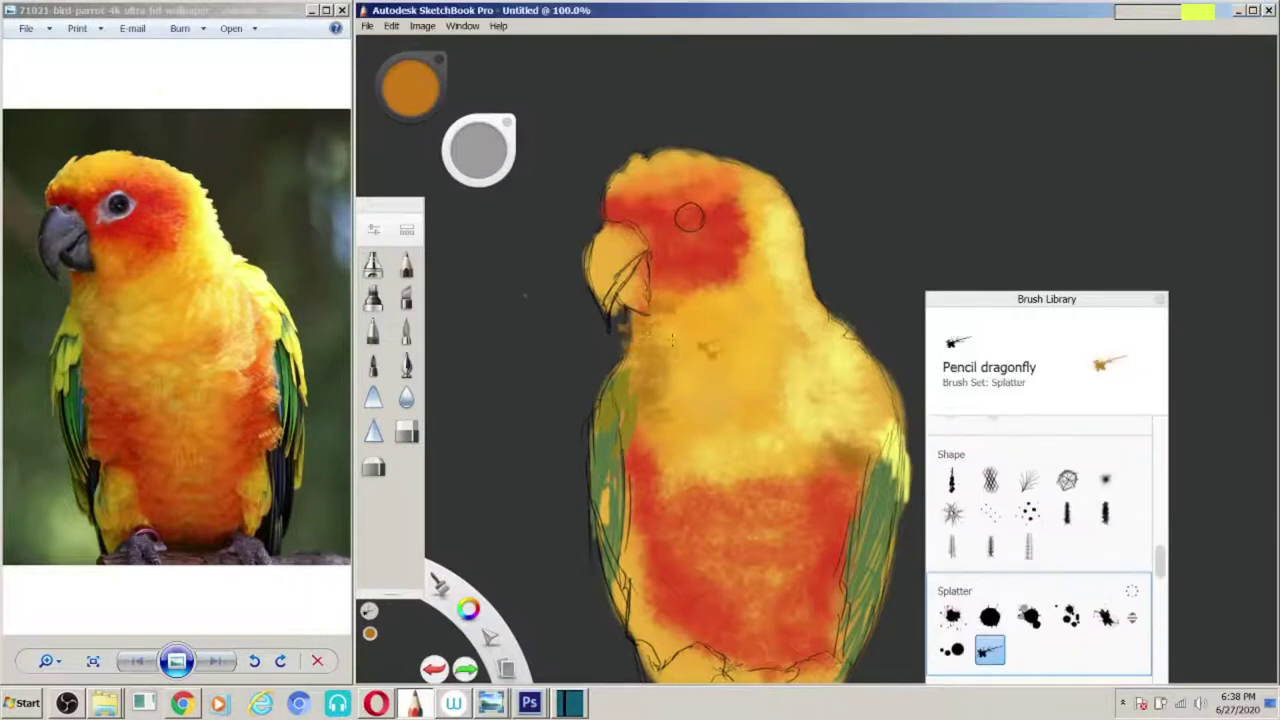
Step: Dab yellow and pale yellow Paint Splatter 4 over the head and chest
left_click(1067, 616)
left_click(696, 174, "alt")
mouse_move(645, 175)
left_mouse_down()
mouse_move(612, 195)
mouse_move(740, 340)
left_mouse_up()
left_click(770, 250, "alt")
left_click_drag(770, 250, 830, 380)
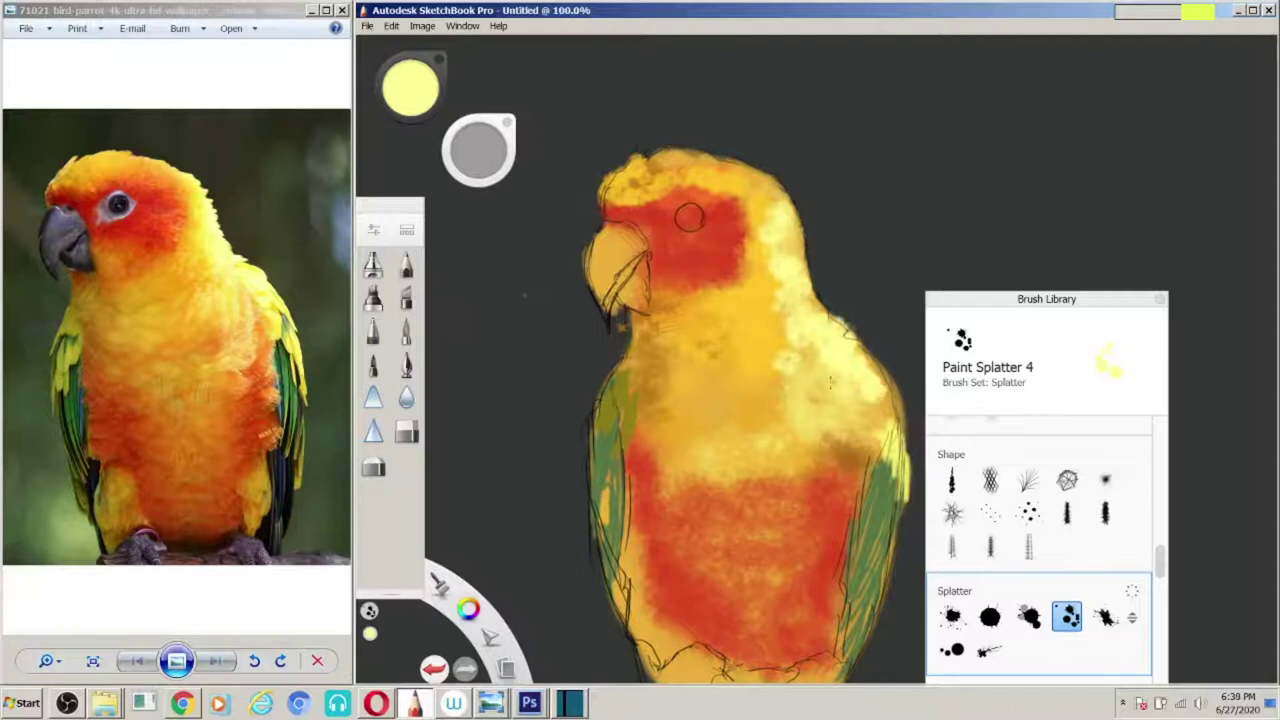
Step: Repaint green on both wings and colour the beak grey-blue with Brush 1
left_click(880, 470, "alt")
left_click_drag(885, 470, 845, 650)
left_click_drag(600, 480, 620, 610)
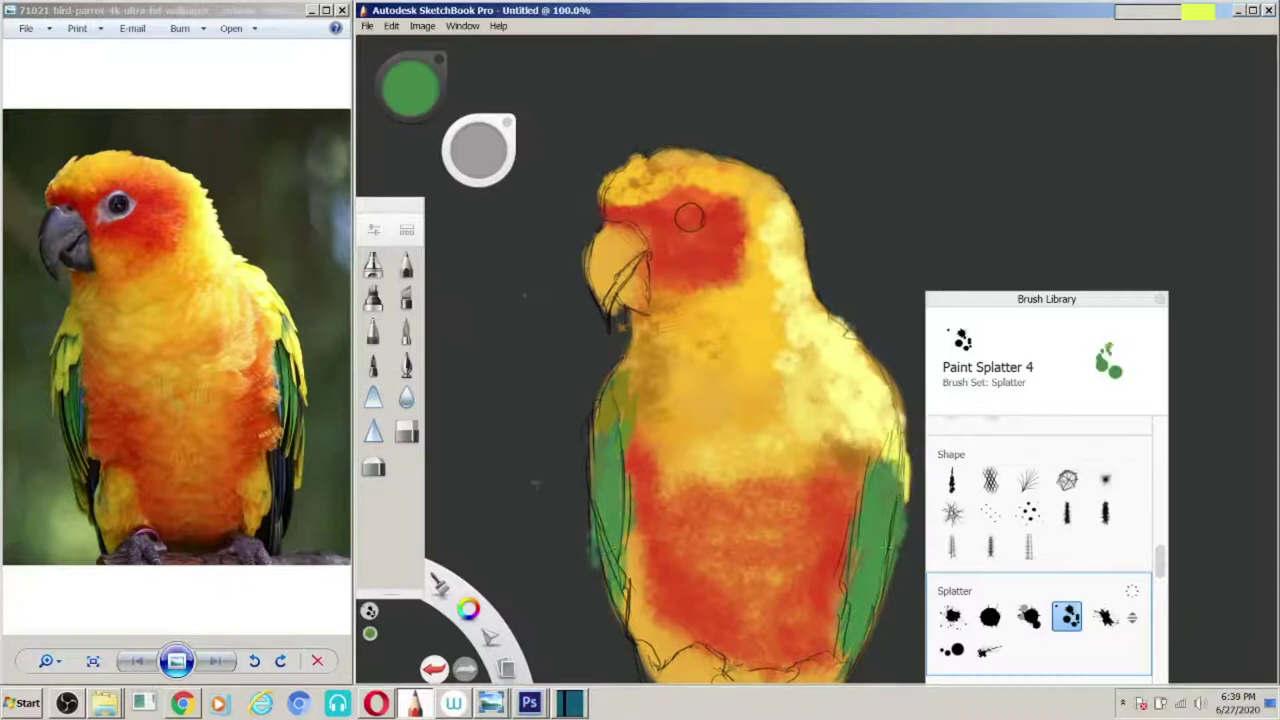
left_click(951, 597)
mouse_move(605, 235)
left_mouse_down()
mouse_move(600, 310)
mouse_move(630, 235)
left_mouse_up()
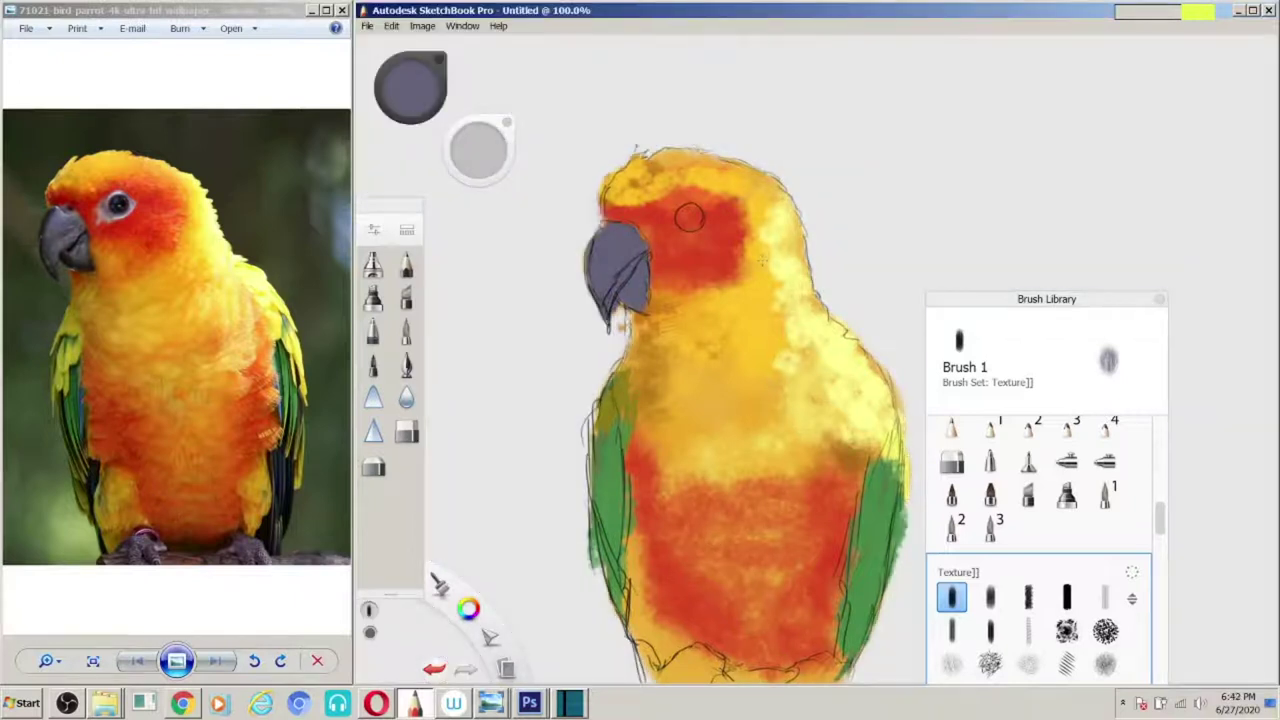
Step: Cover the beak's dark lines with sampled grey-blue using the Felt Tip Pen
left_click(373, 366)
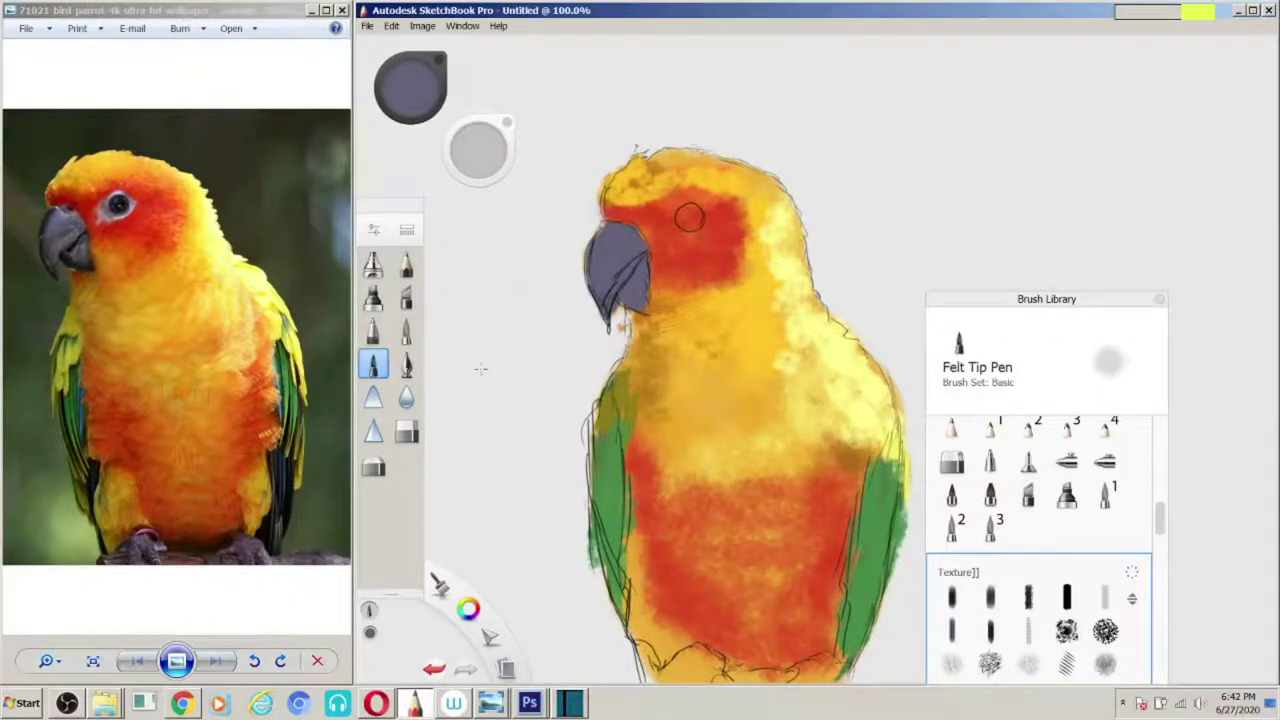
left_click(625, 270, "alt")
left_click_drag(606, 232, 618, 258)
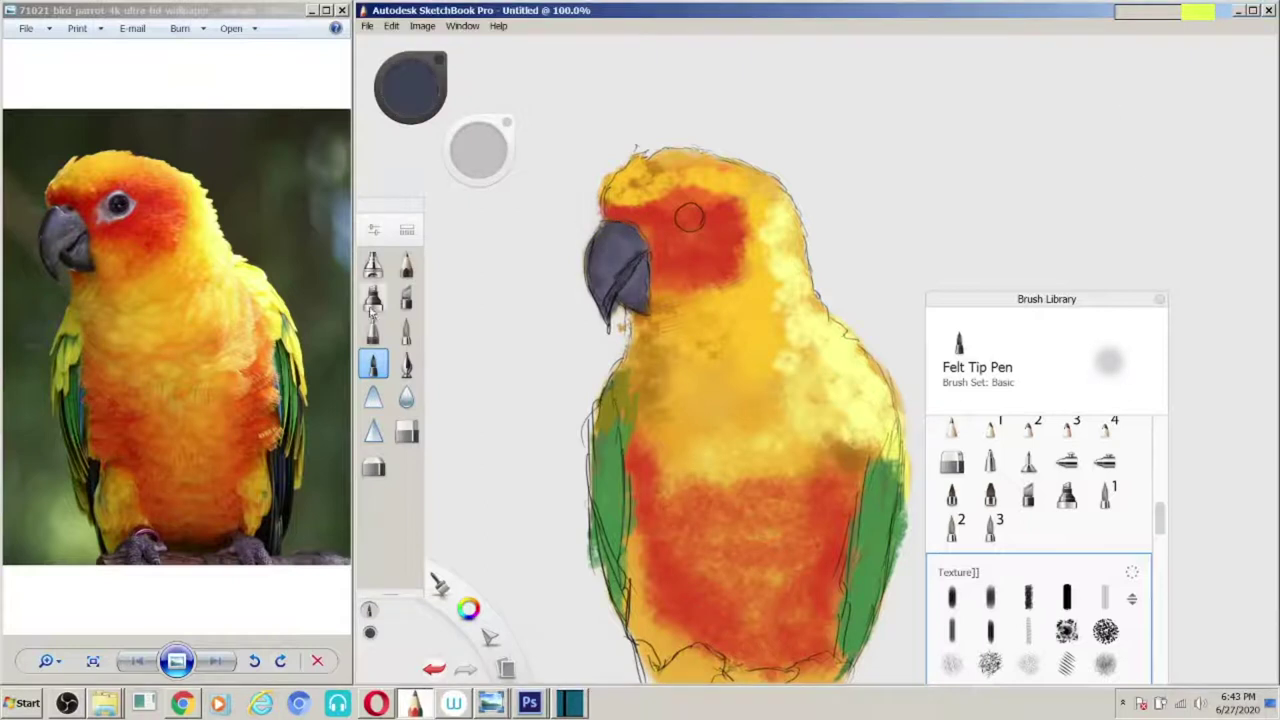
left_click(622, 268, "alt")
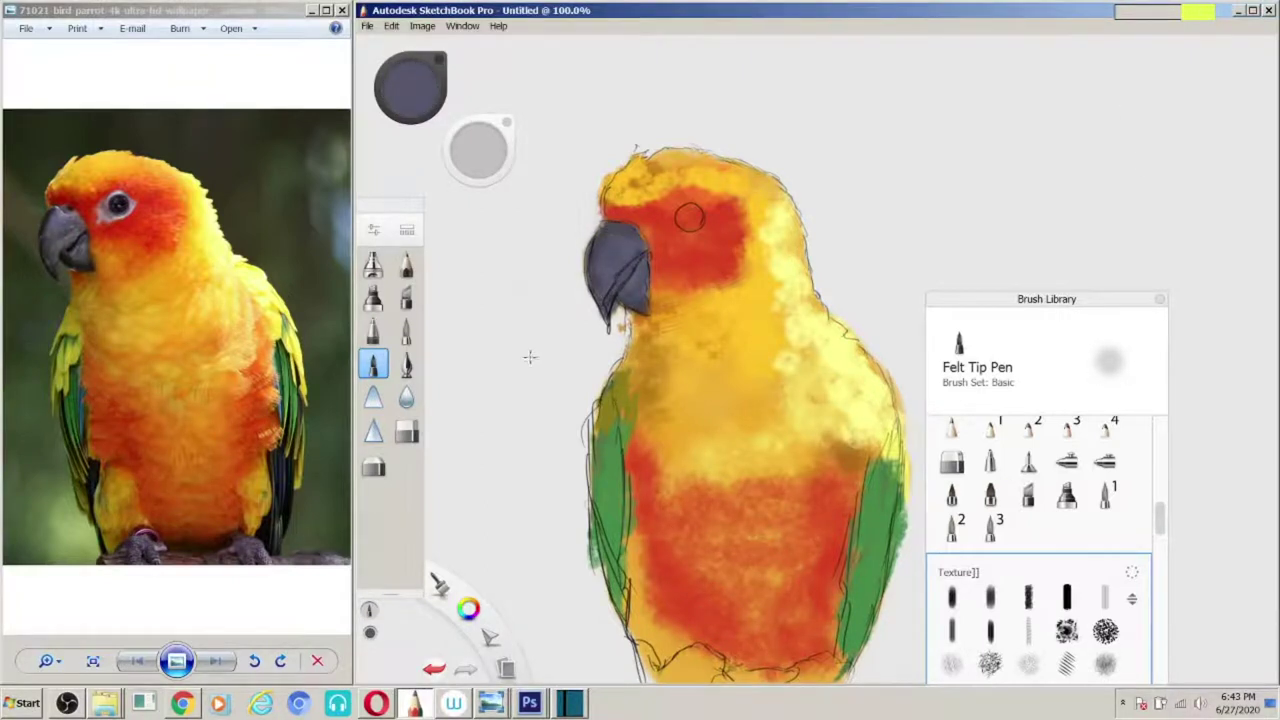
left_click(373, 297)
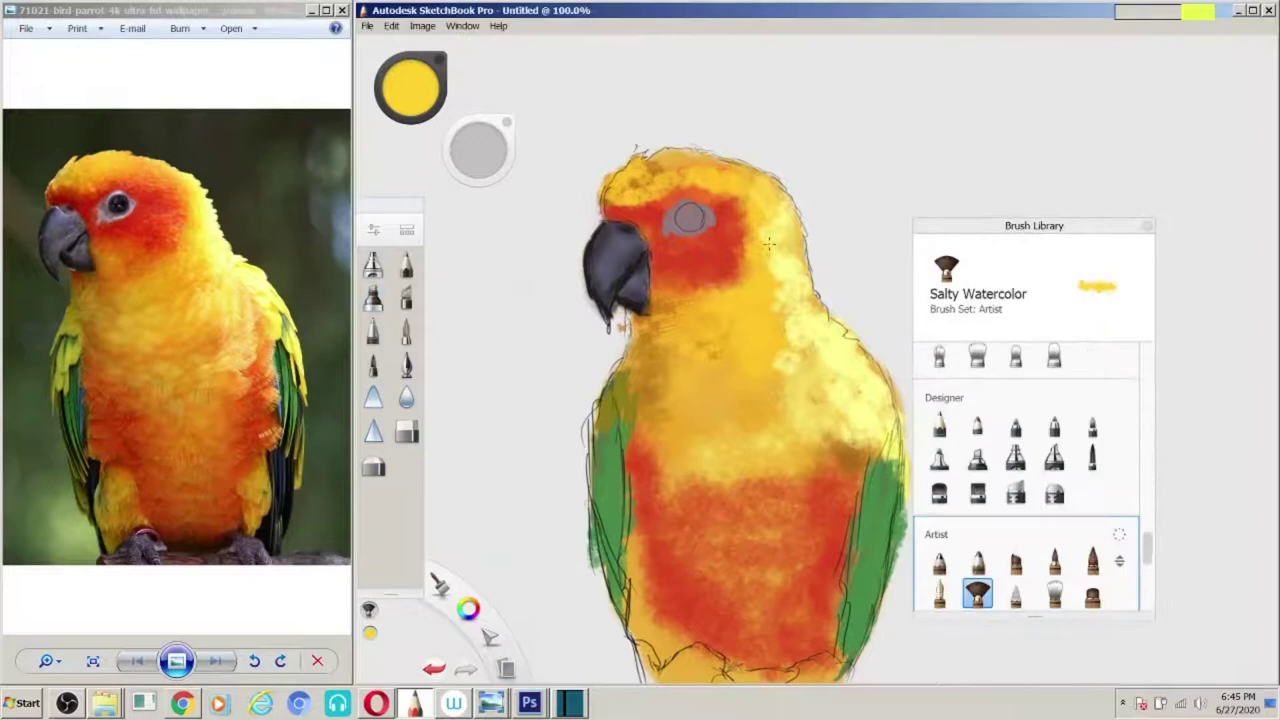
Step: Wash yellow under the eye and repaint the red eye patch with Grainy pastel
left_click_drag(726, 276, 658, 296)
left_click(772, 352, "alt")
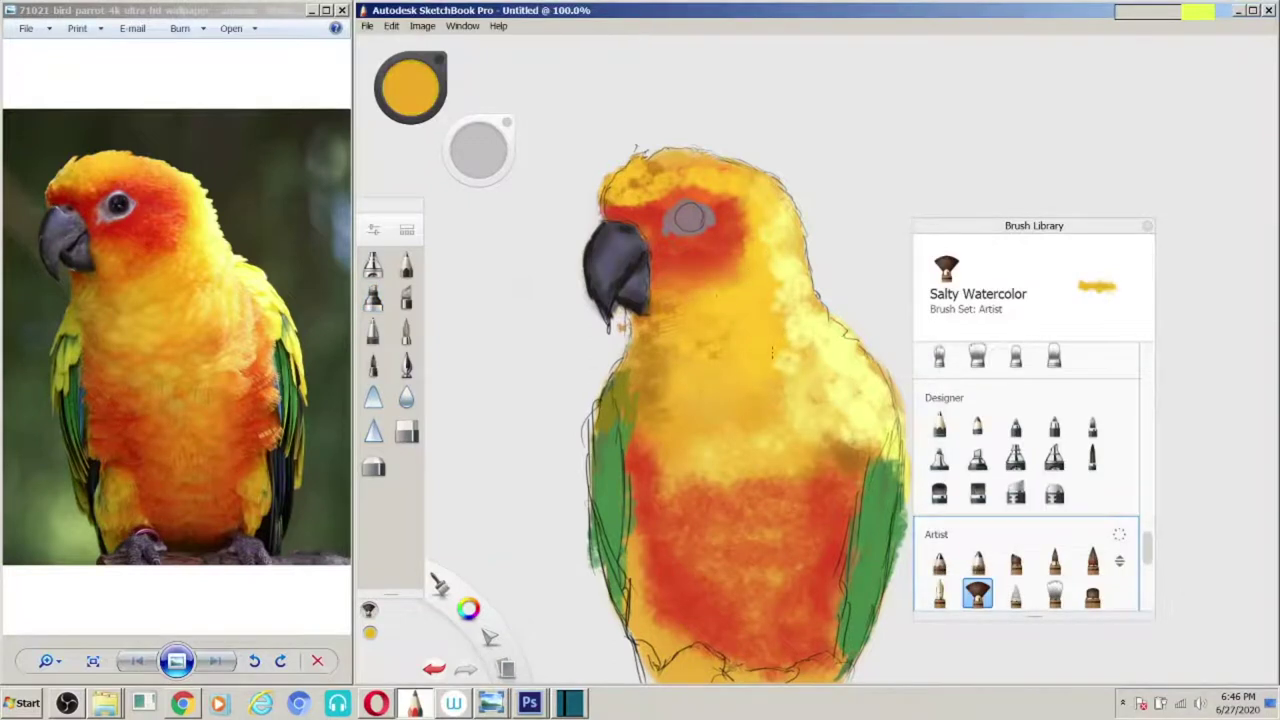
left_click(1015, 562)
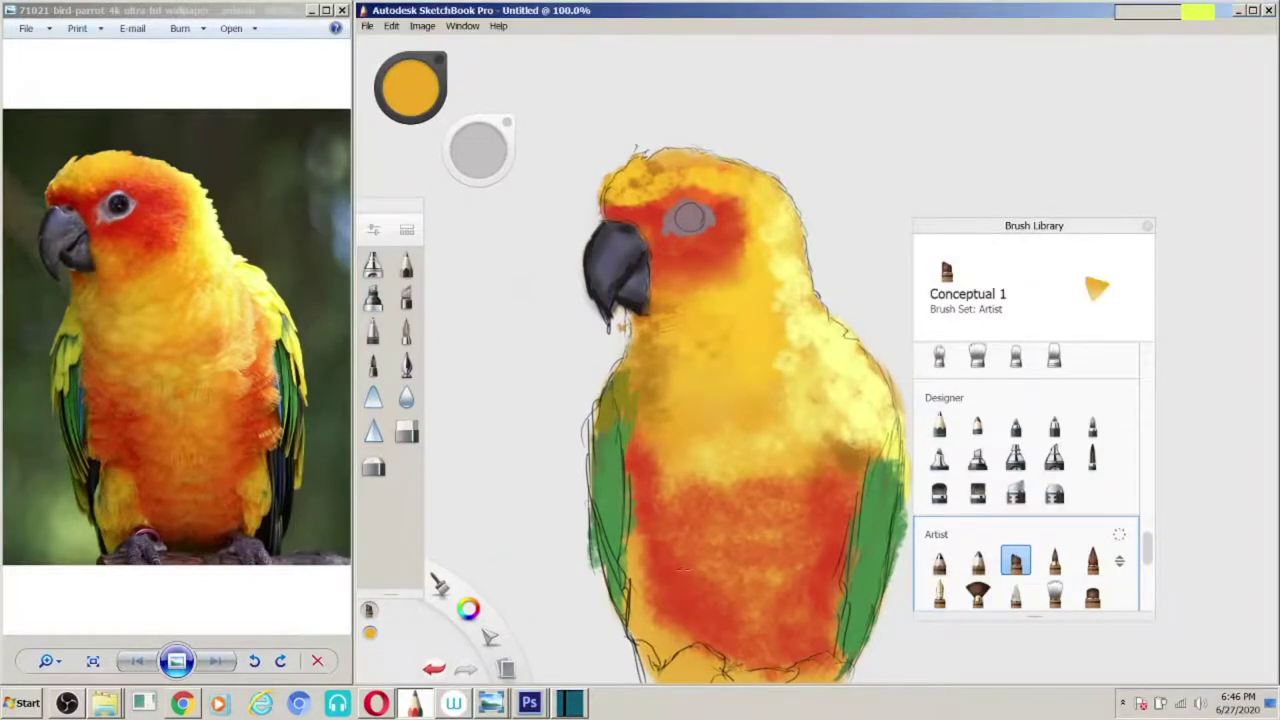
scroll(1044, 530, "down", 3)
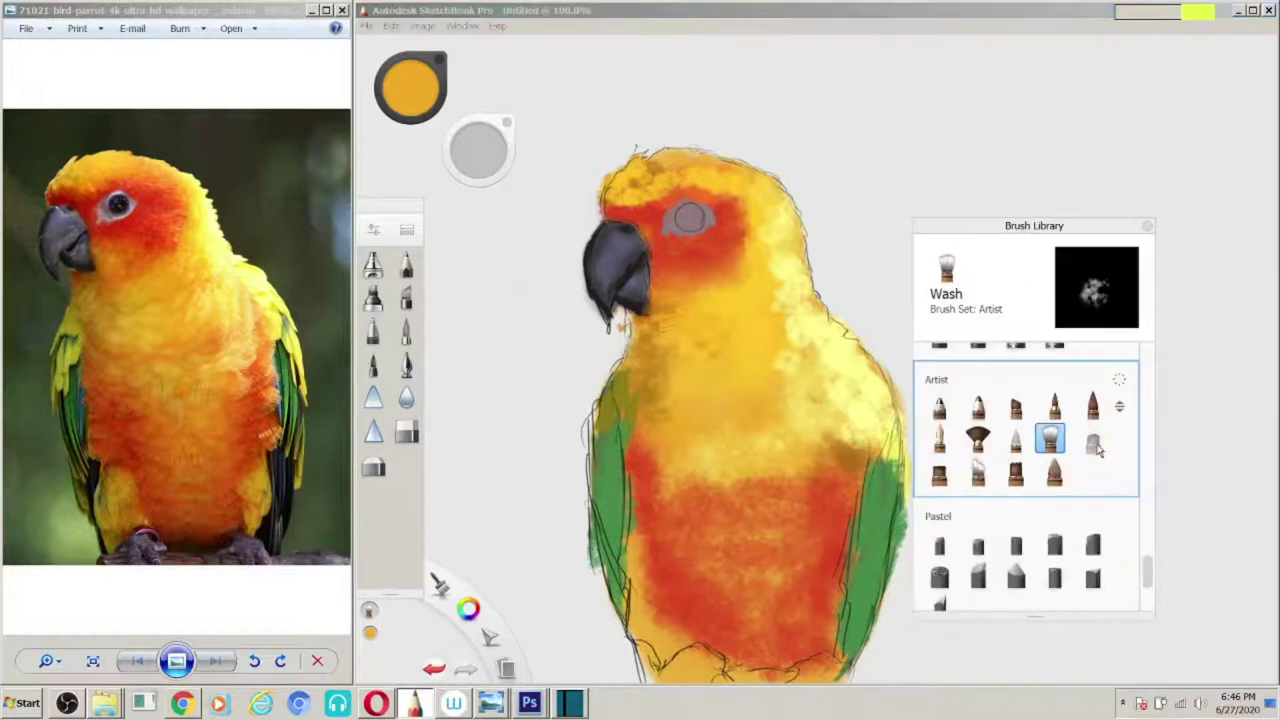
left_click(939, 472)
left_click(1092, 543)
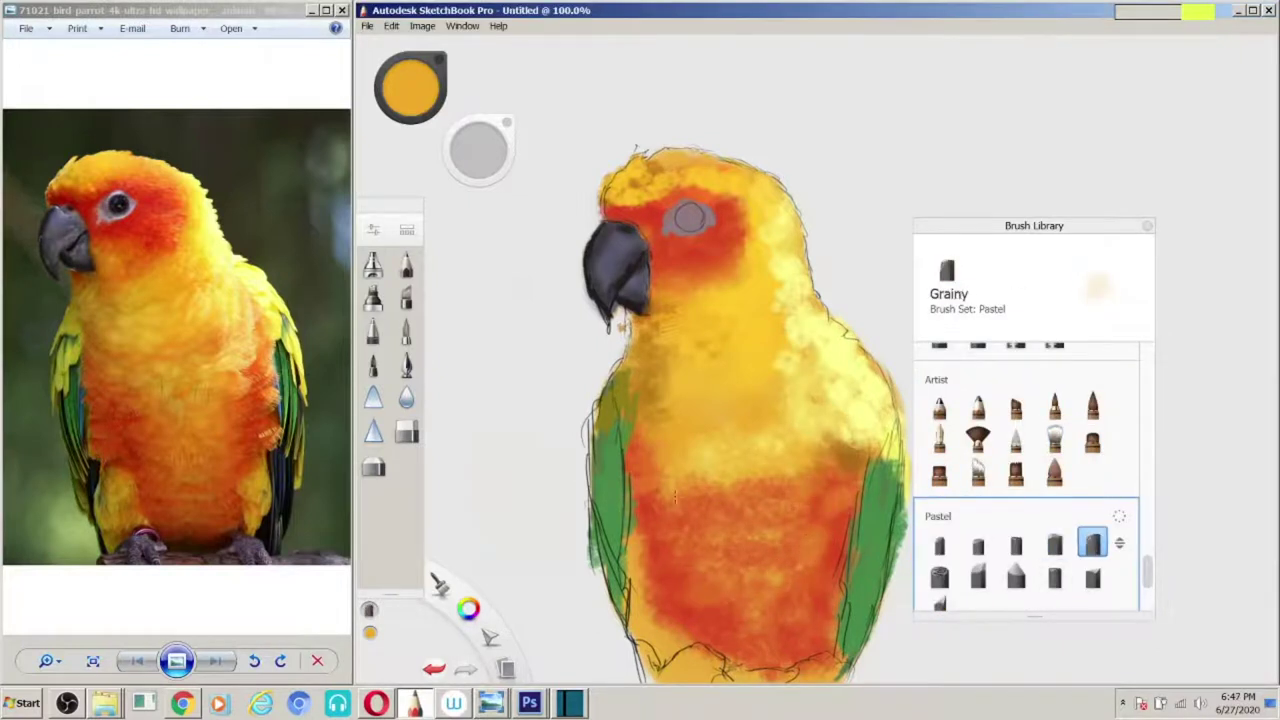
left_click(745, 237, "alt")
left_click_drag(745, 237, 672, 268)
Step: Lighten the body's right side with pale yellow watercolor and deepen the chest orange
left_click(978, 438)
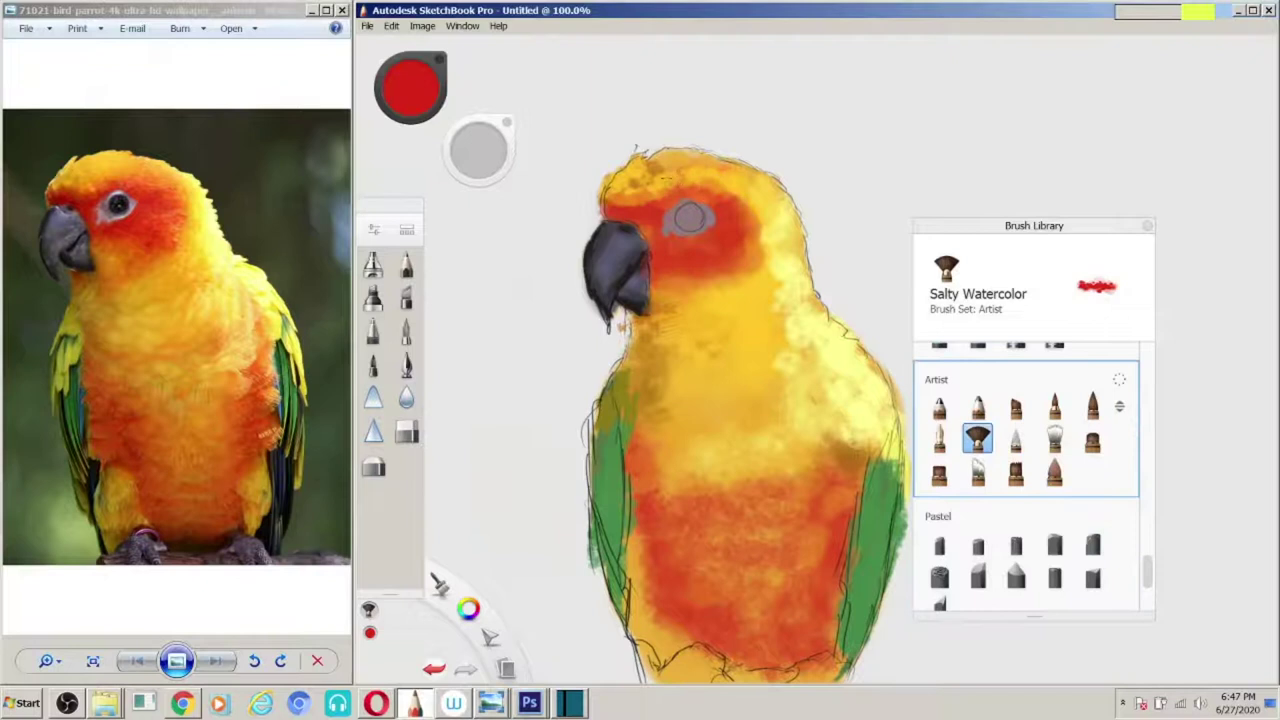
left_click(782, 255, "alt")
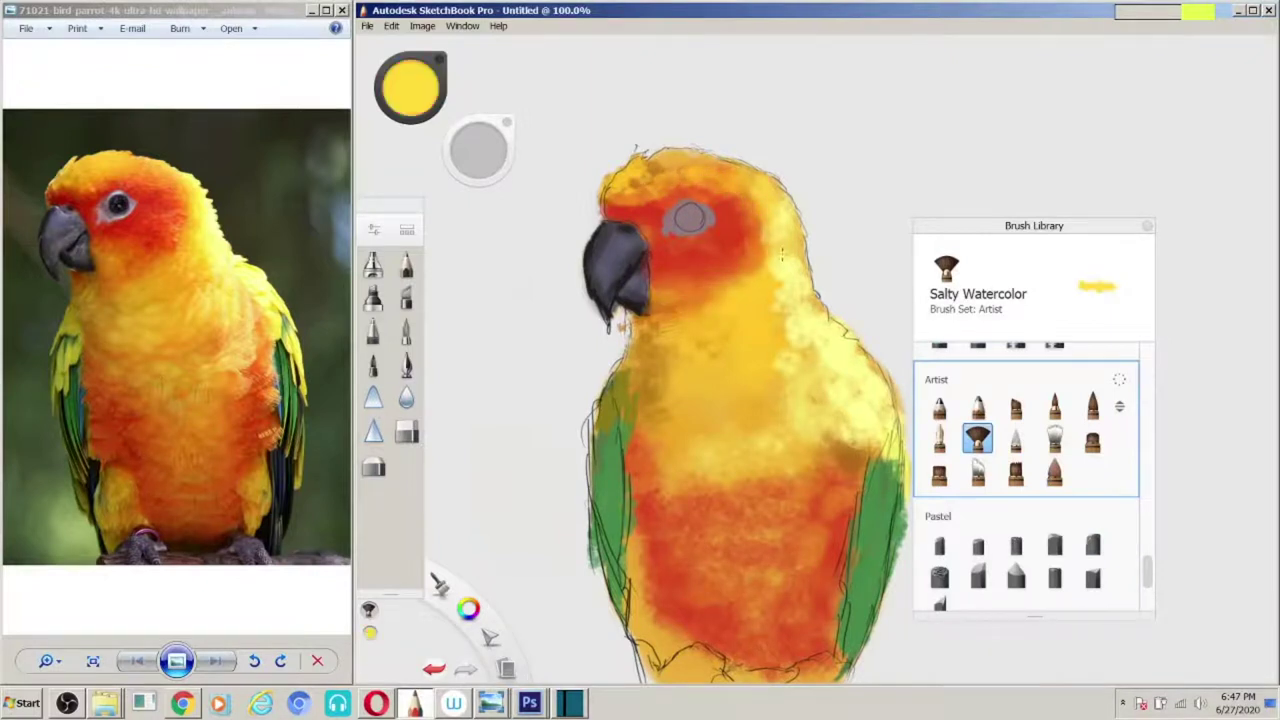
left_click(656, 358, "alt")
mouse_move(760, 190)
left_mouse_down()
mouse_move(812, 296)
mouse_move(830, 460)
mouse_move(810, 500)
mouse_move(866, 430)
left_mouse_up()
left_click(820, 520, "alt")
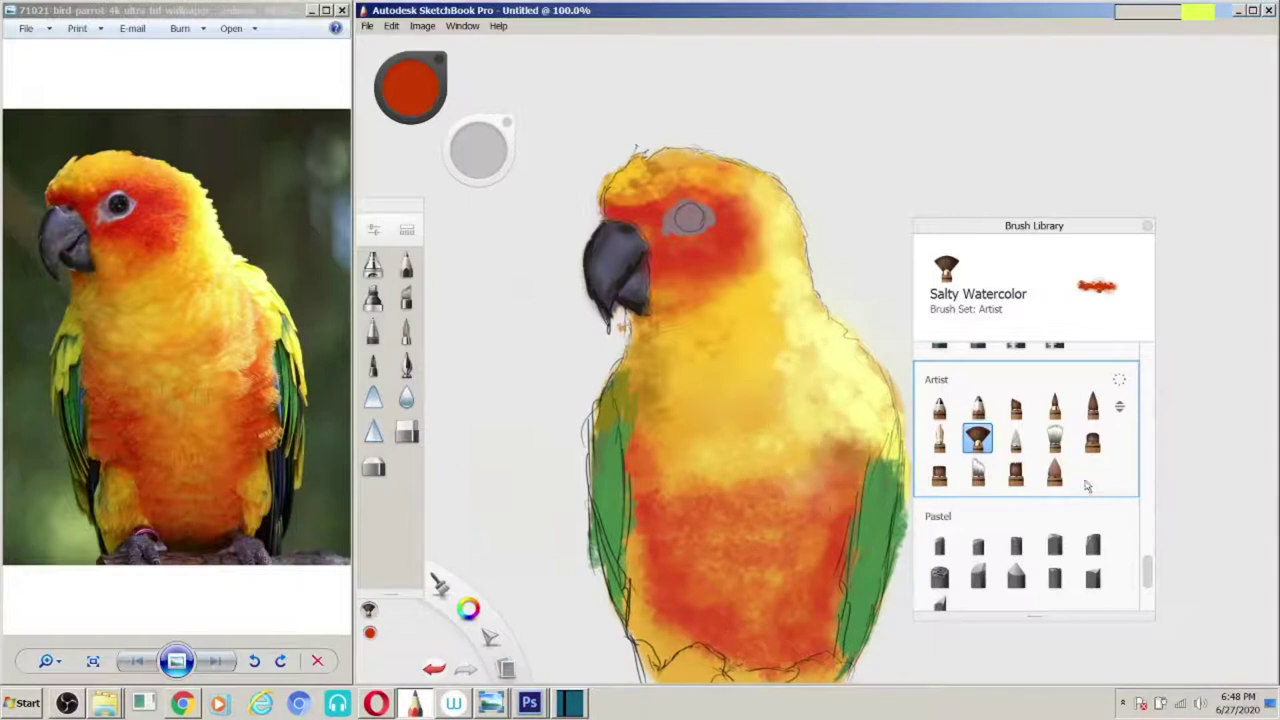
scroll(1088, 486, "down", 5)
mouse_move(762, 381)
left_mouse_down()
mouse_move(658, 333)
mouse_move(745, 425)
mouse_move(858, 446)
left_mouse_up()
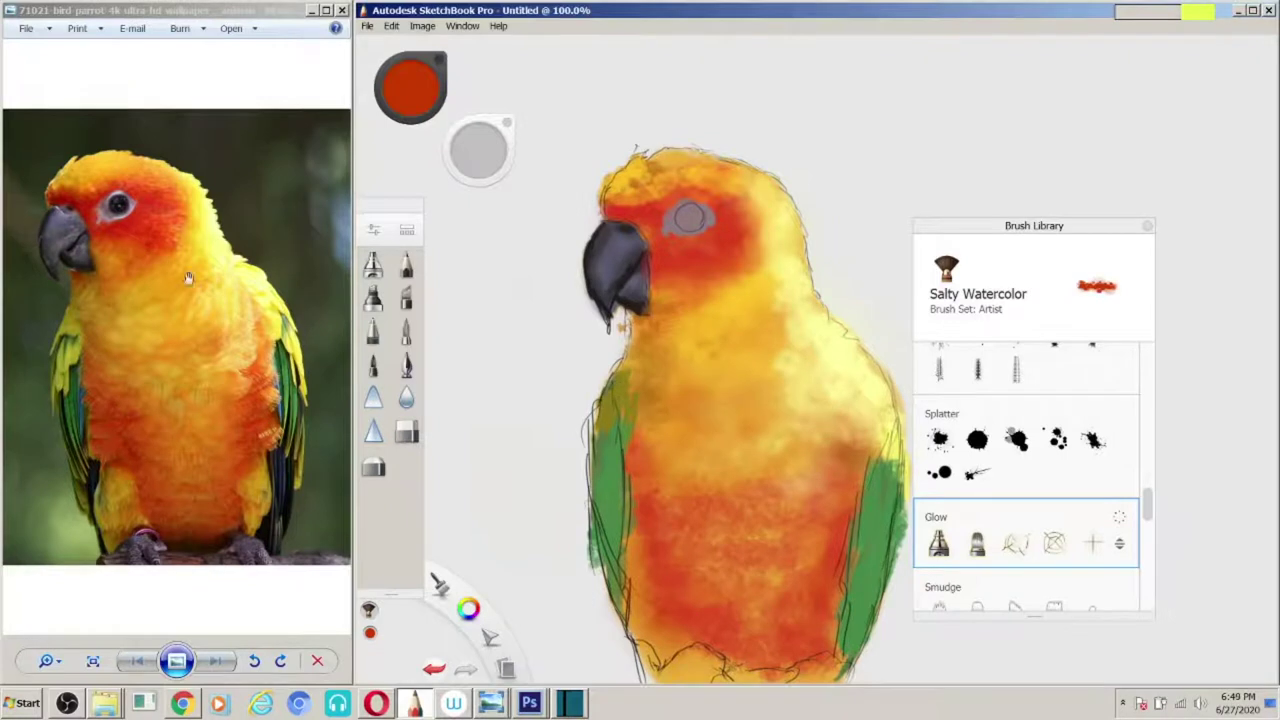
left_click(702, 310, "alt")
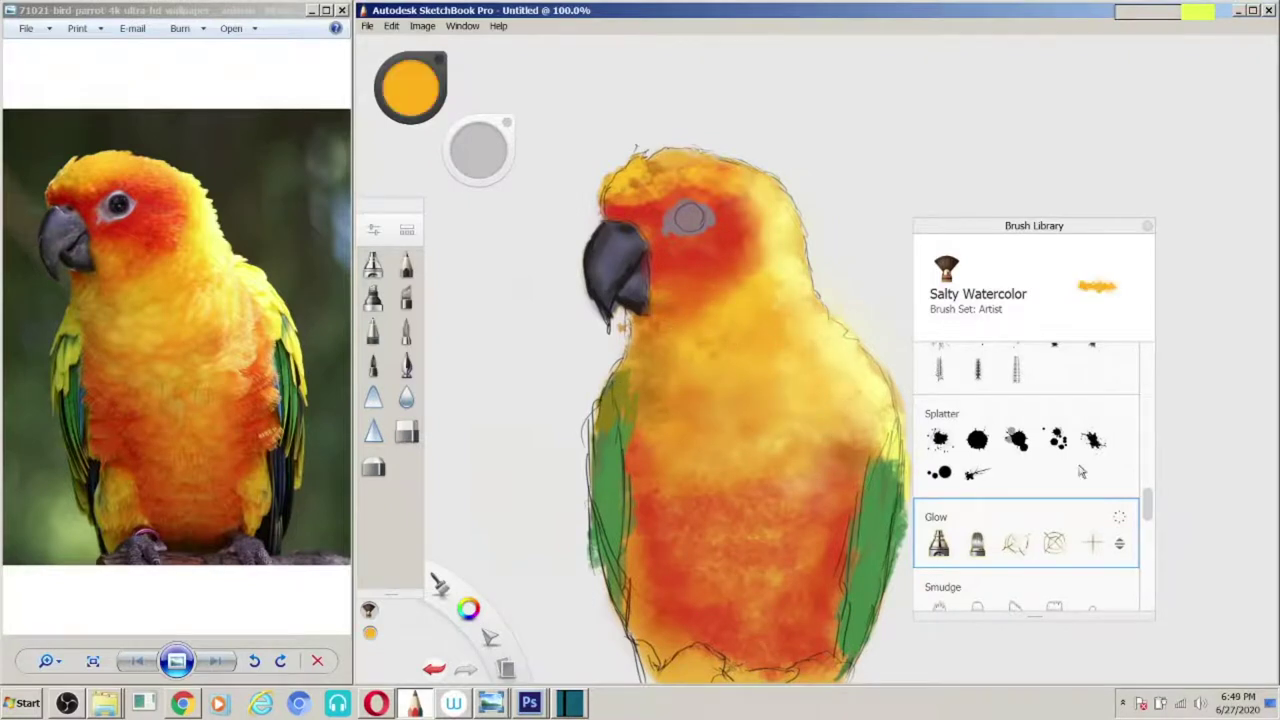
Step: Splatter red around the eye, face and cheek, and darken the lower-left body with ochre
left_click(977, 472)
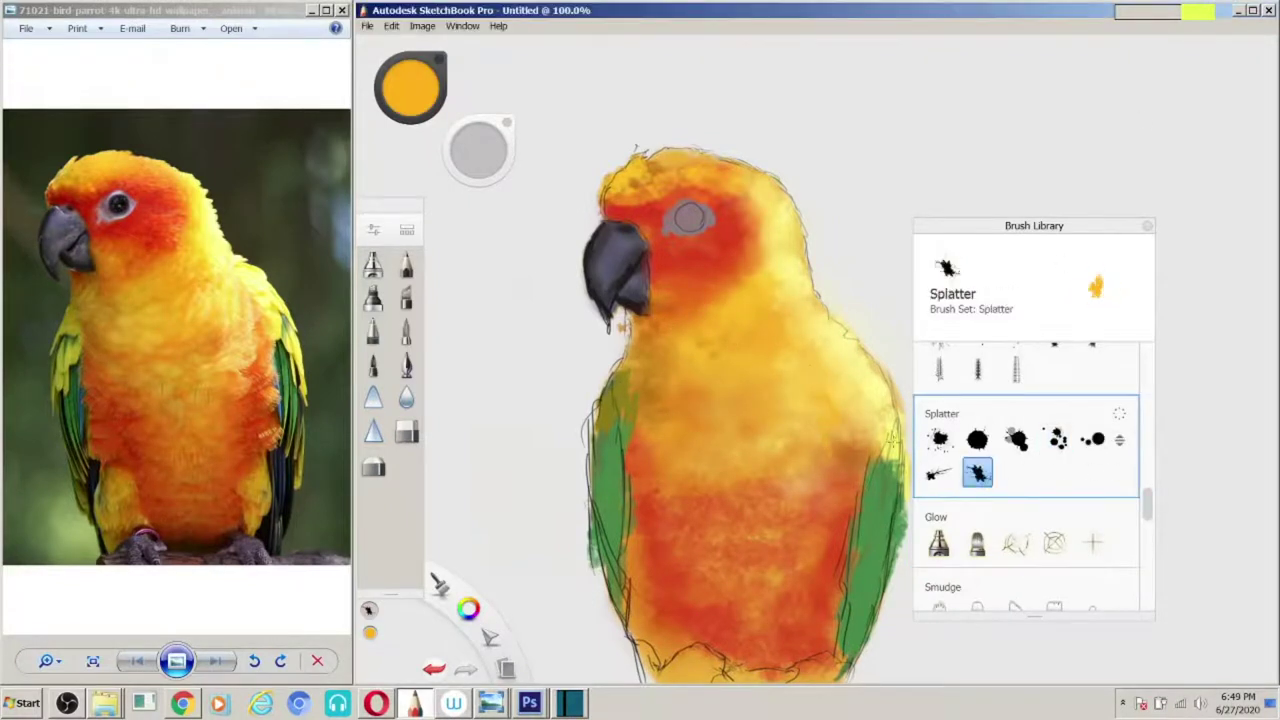
left_click(700, 230, "alt")
left_click_drag(608, 200, 735, 255)
left_click_drag(642, 185, 740, 210)
left_click(712, 285, "alt")
left_click(700, 262, "alt")
mouse_move(730, 275)
left_mouse_down()
mouse_move(780, 210)
mouse_move(760, 186)
left_mouse_up()
left_click(855, 432, "alt")
left_click(142, 316, "alt")
mouse_move(630, 360)
left_mouse_down()
mouse_move(650, 440)
mouse_move(685, 465)
left_mouse_up()
left_click(265, 403, "alt")
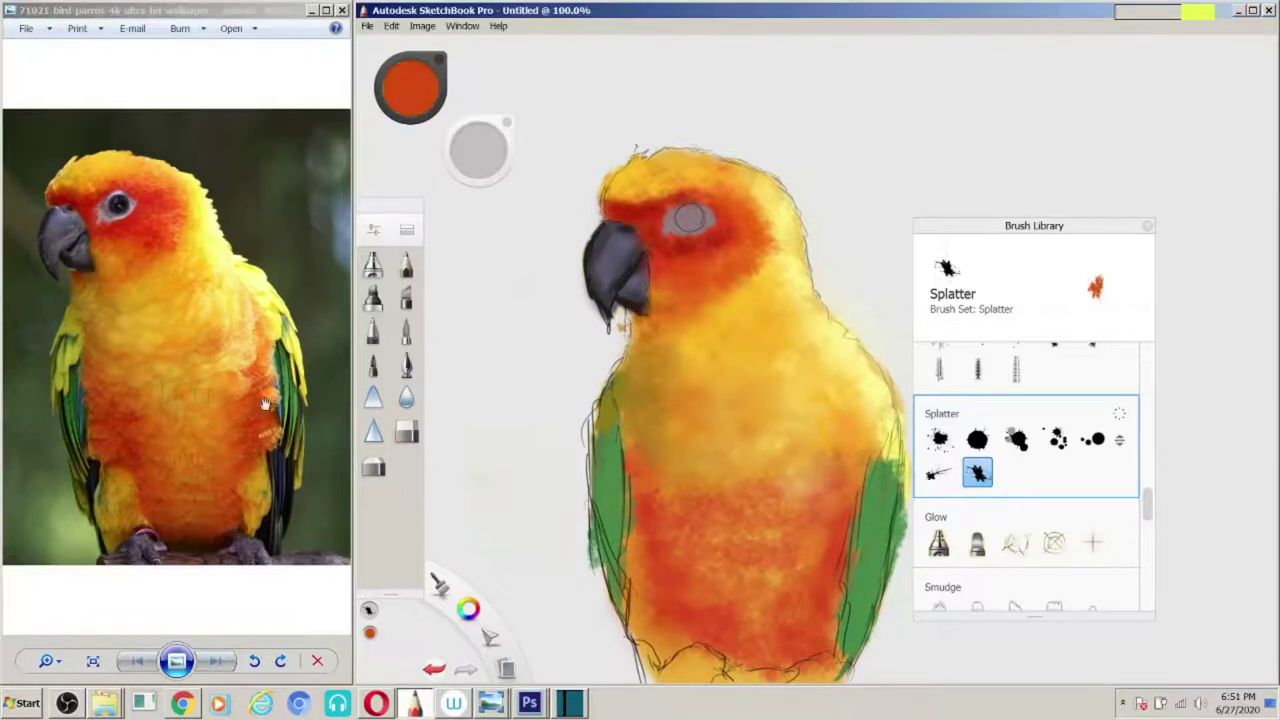
Step: Stroke dark fine-pen shading along the right wing's edges
left_click(373, 365)
left_click(288, 455, "alt")
left_click_drag(860, 490, 835, 682)
mouse_move(870, 585)
left_mouse_down()
mouse_move(845, 680)
mouse_move(830, 685)
left_mouse_up()
left_click_drag(885, 466, 865, 575)
mouse_move(886, 455)
left_mouse_down()
mouse_move(848, 622)
mouse_move(886, 441)
left_mouse_up()
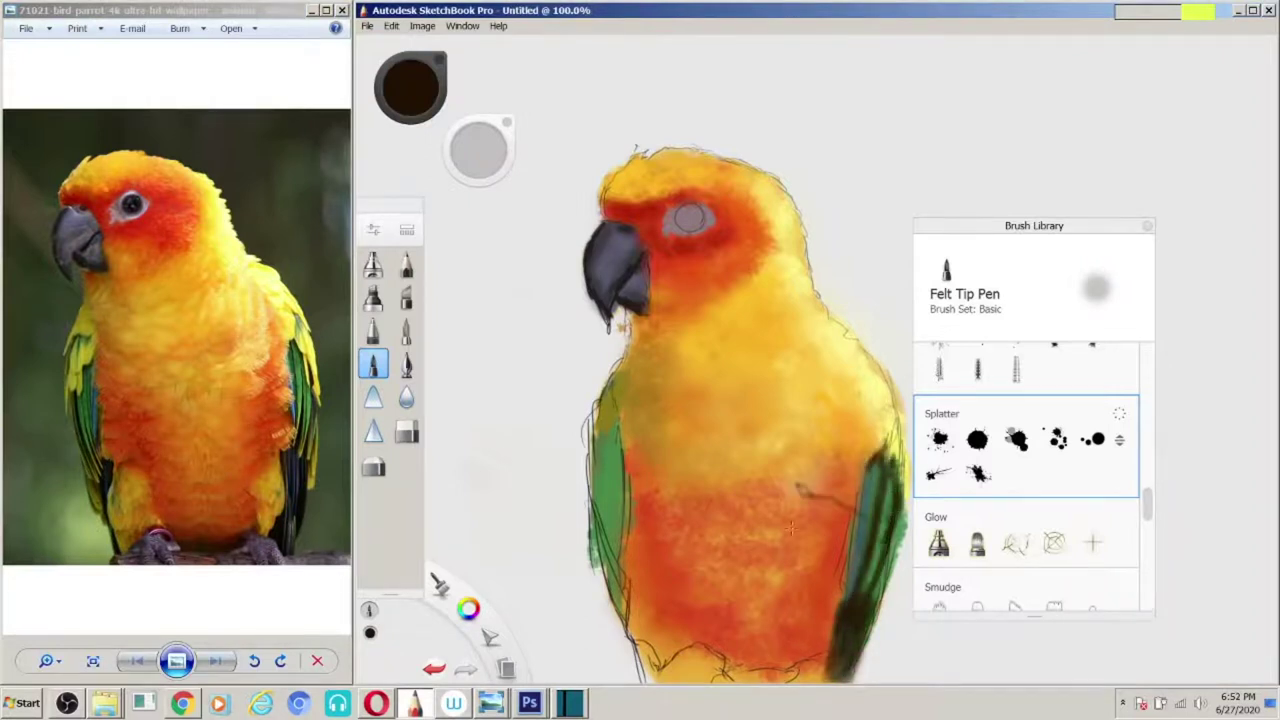
left_click_drag(790, 530, 685, 455)
left_click_drag(758, 545, 755, 600)
left_click_drag(770, 400, 740, 548)
left_click_drag(755, 465, 720, 605)
left_click_drag(790, 400, 745, 600)
Step: Outline and darken the left wing edge with dark pen strokes
left_click_drag(518, 368, 520, 578)
left_click_drag(511, 378, 502, 506)
mouse_move(492, 450)
left_mouse_down()
mouse_move(512, 565)
mouse_move(540, 605)
left_mouse_up()
left_click_drag(515, 515, 535, 595)
Step: Sample olive, dark green, yellow and dark blue from the wing while trying textured brushes
left_click(495, 385, "alt")
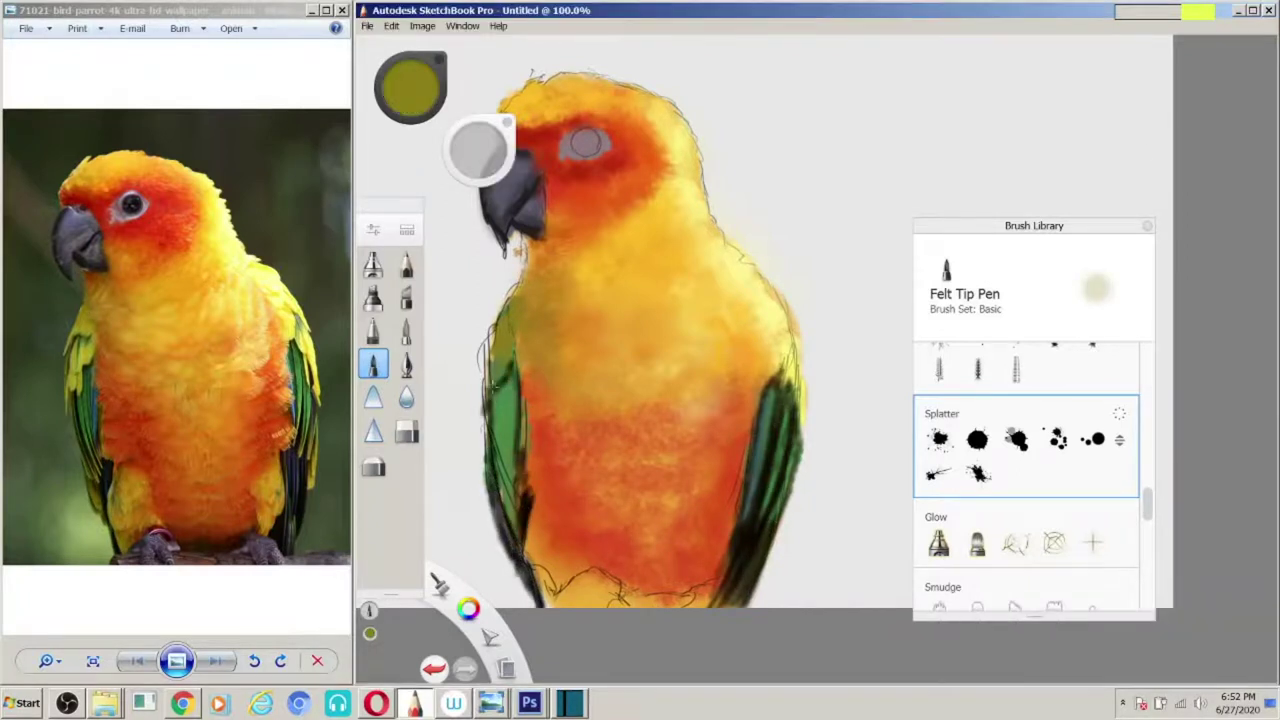
scroll(965, 405, "up", 2)
left_click(510, 360, "alt")
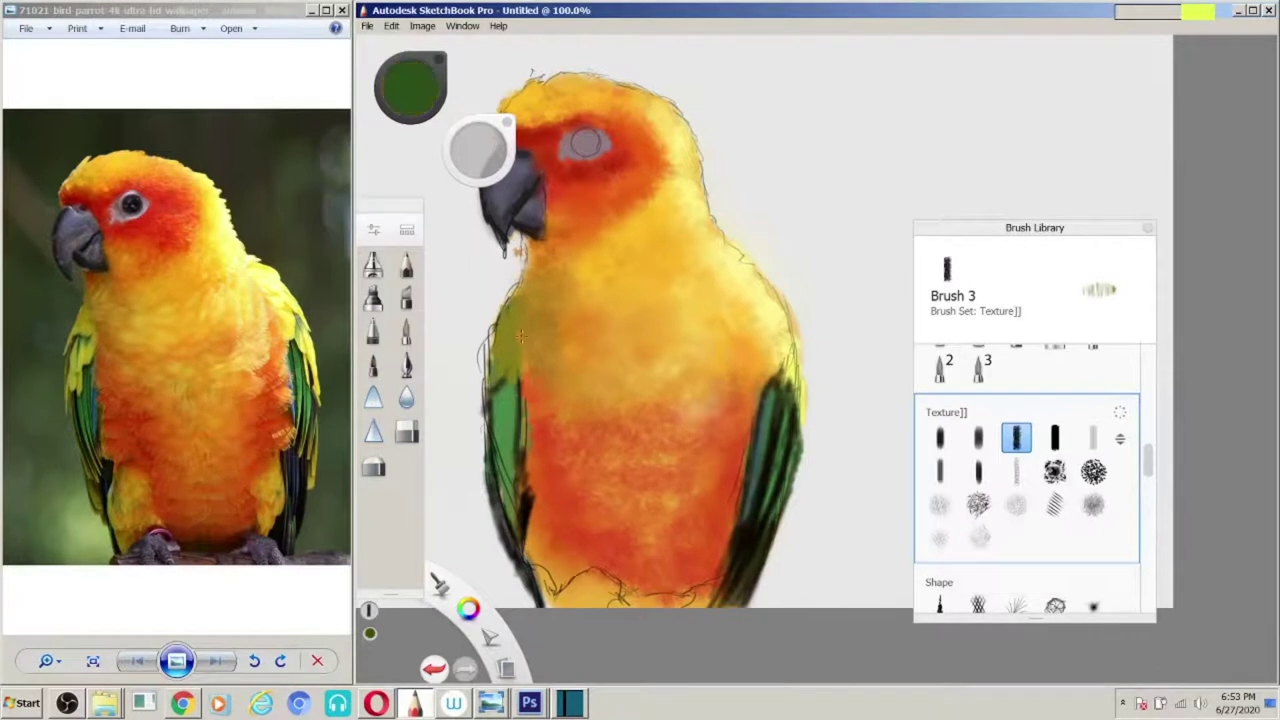
left_click(978, 437)
left_click(515, 348, "alt")
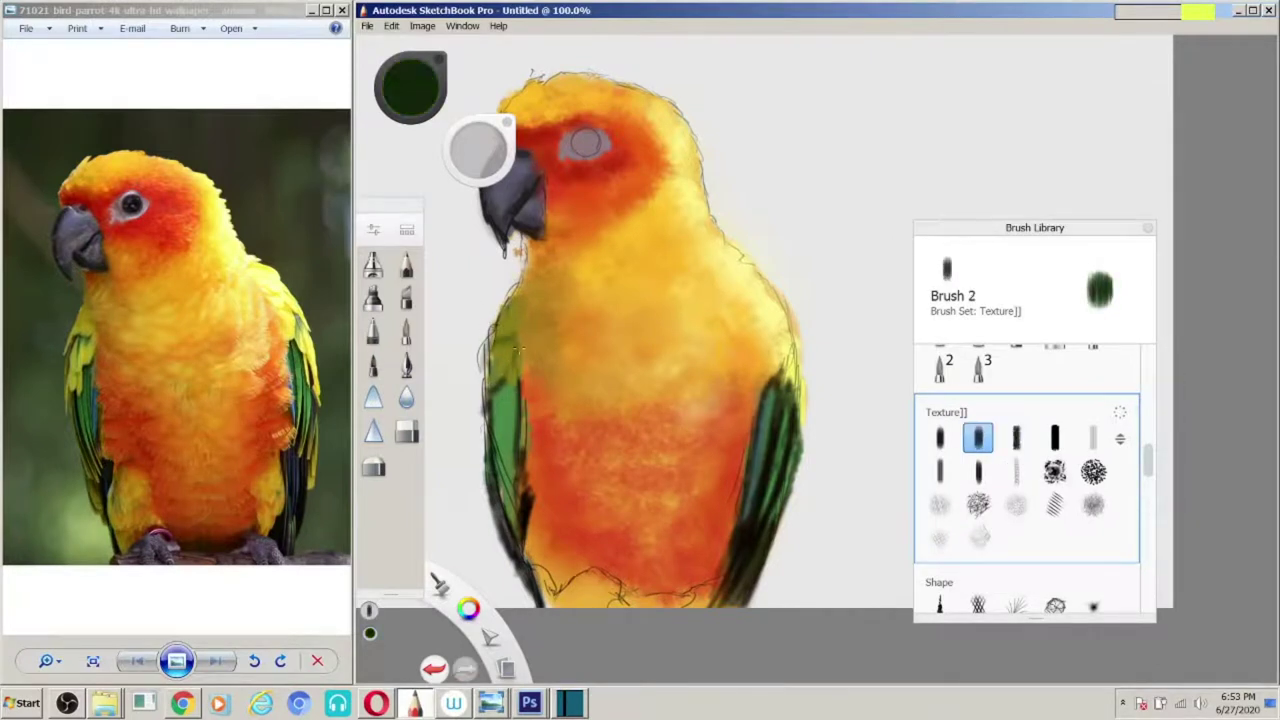
left_click(510, 314, "alt")
left_click(90, 395, "alt")
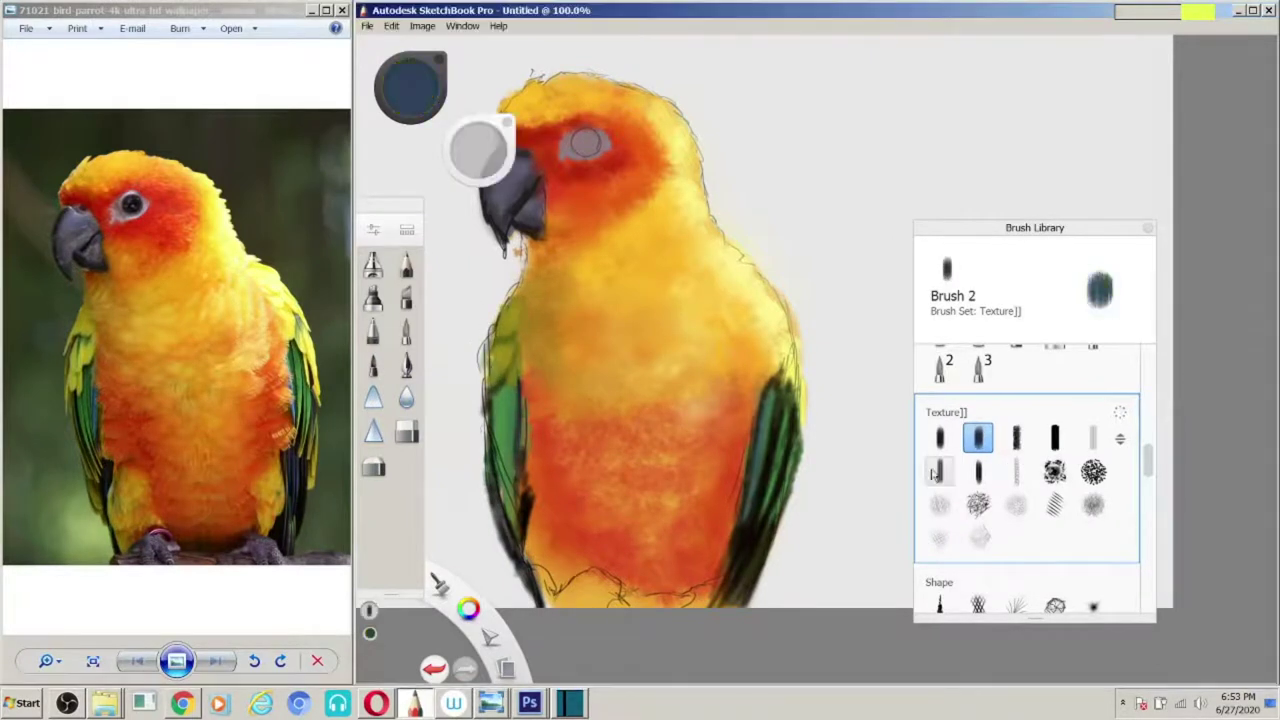
Step: Load a textured brush with yellow-olive and green, then a traditional paintbrush with dark brown
left_click(1016, 437)
left_click(493, 360, "alt")
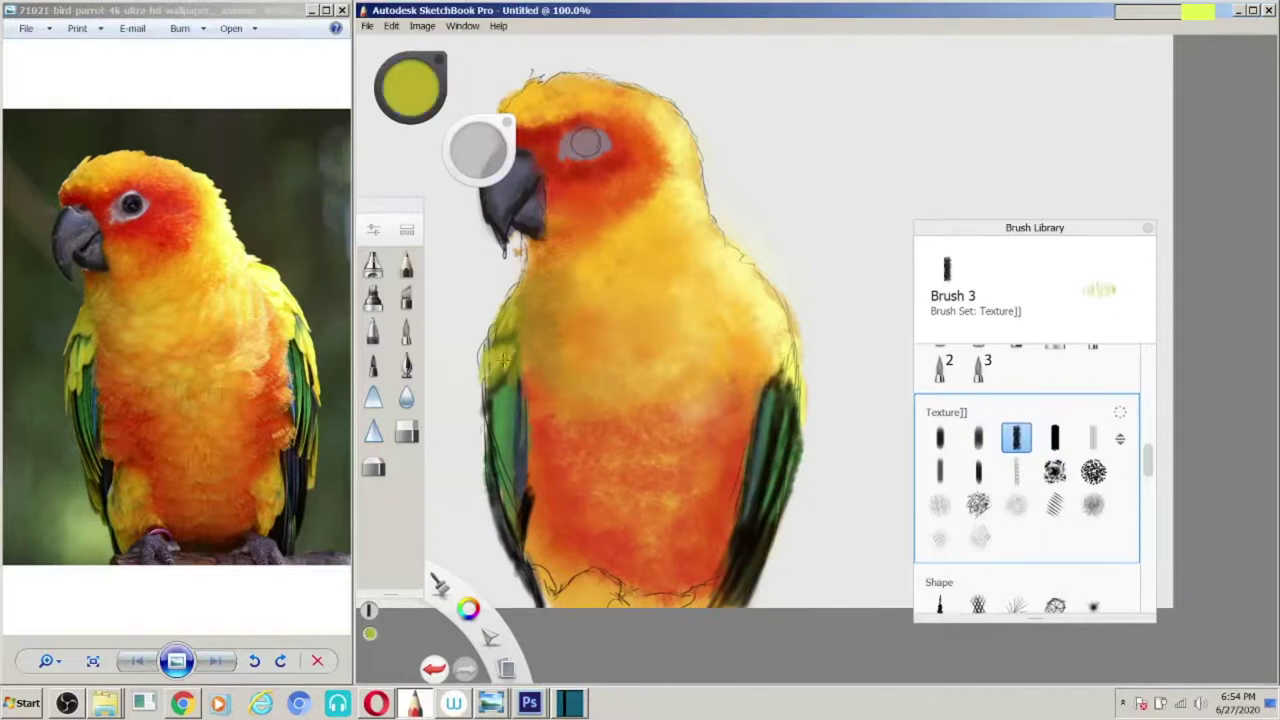
left_click(501, 390, "alt")
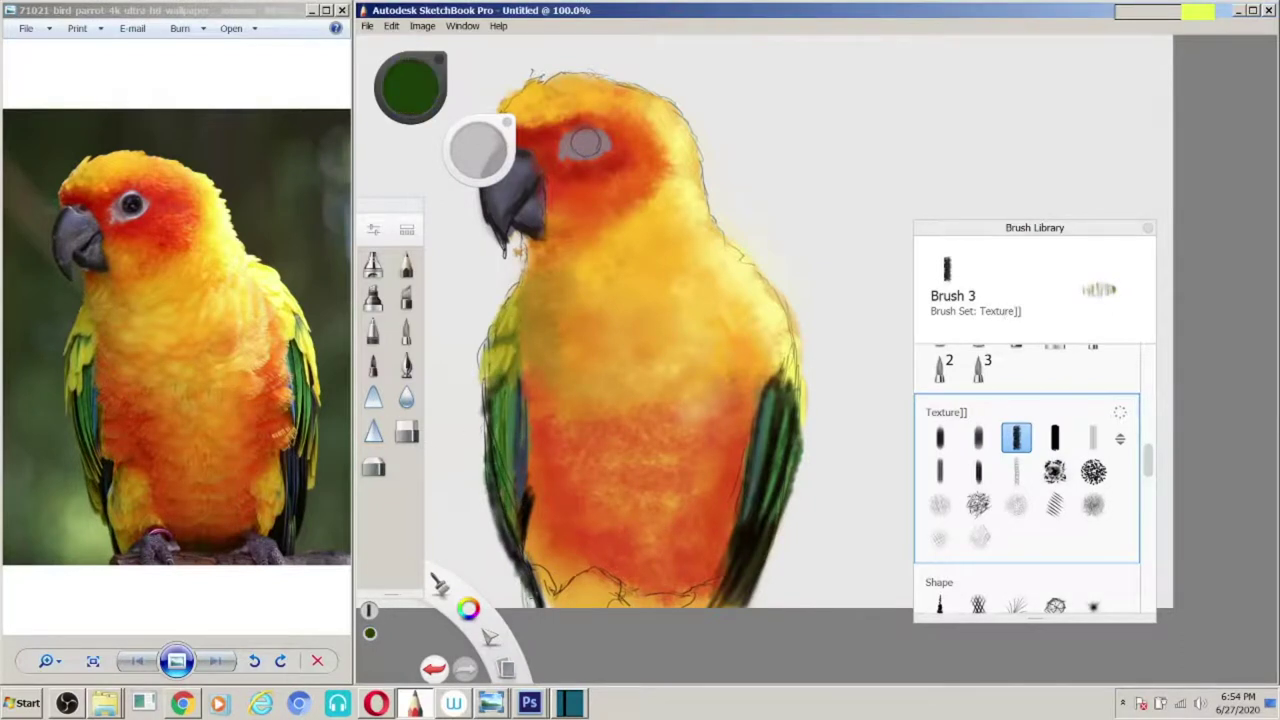
left_click(131, 205, "alt")
left_click(372, 265)
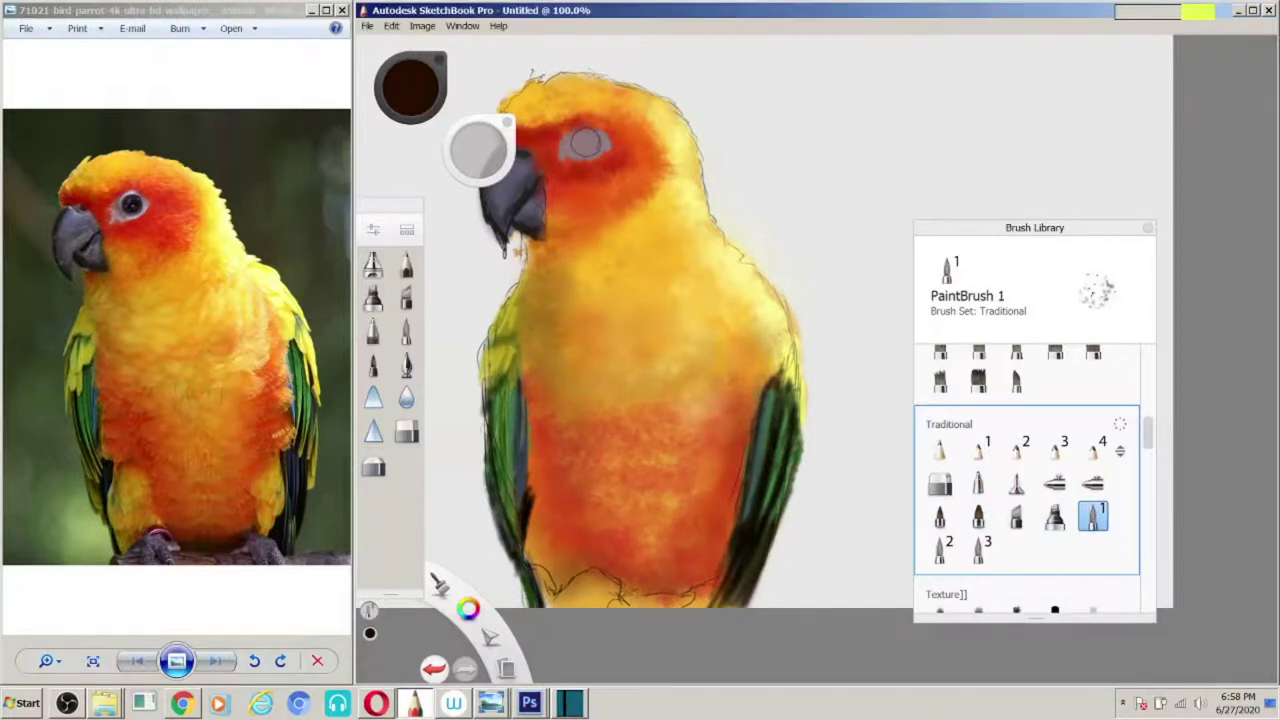
Step: Brighten the back and chest with pale yellow and add orange to the lower belly
left_click_drag(688, 164, 756, 290)
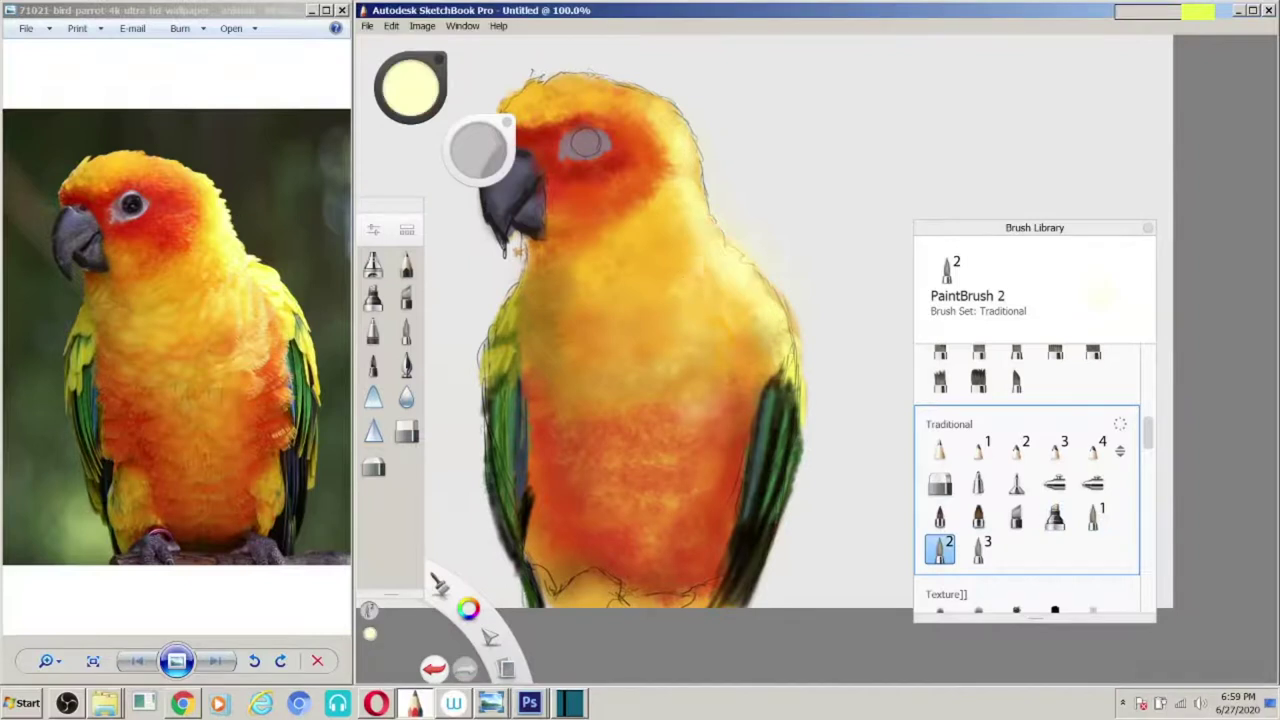
left_click_drag(724, 336, 739, 366)
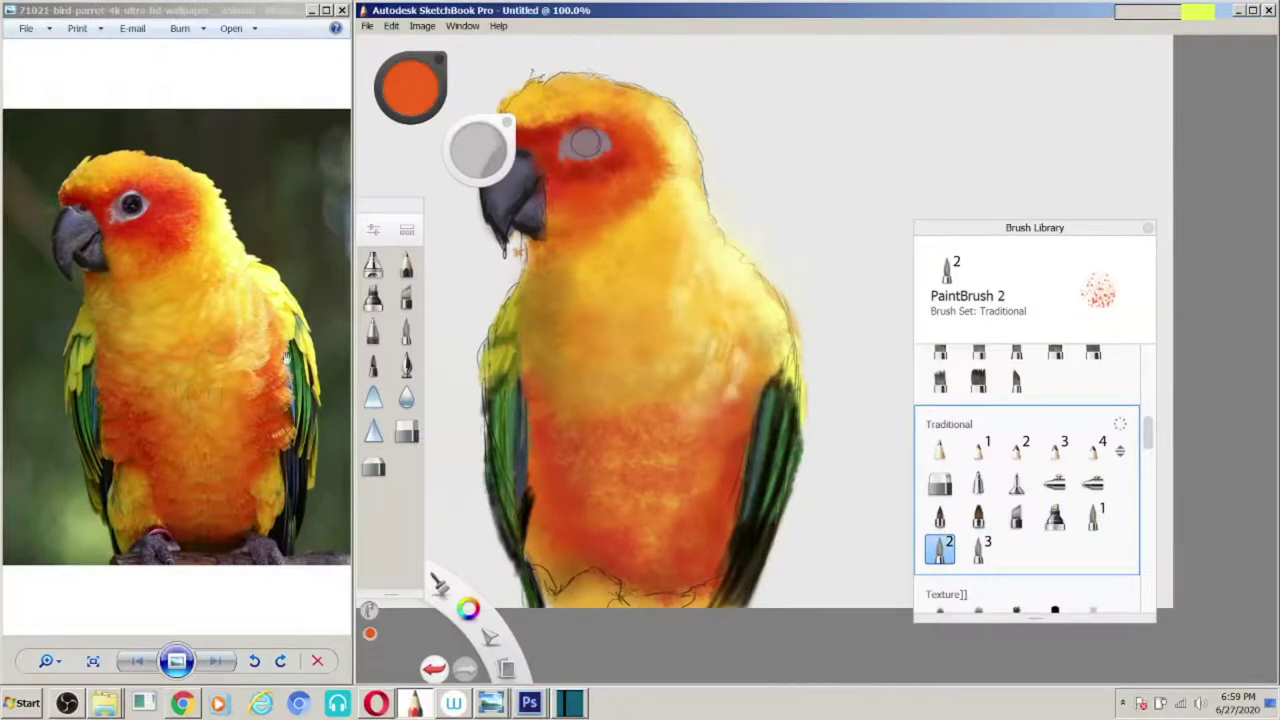
left_click_drag(730, 505, 672, 574)
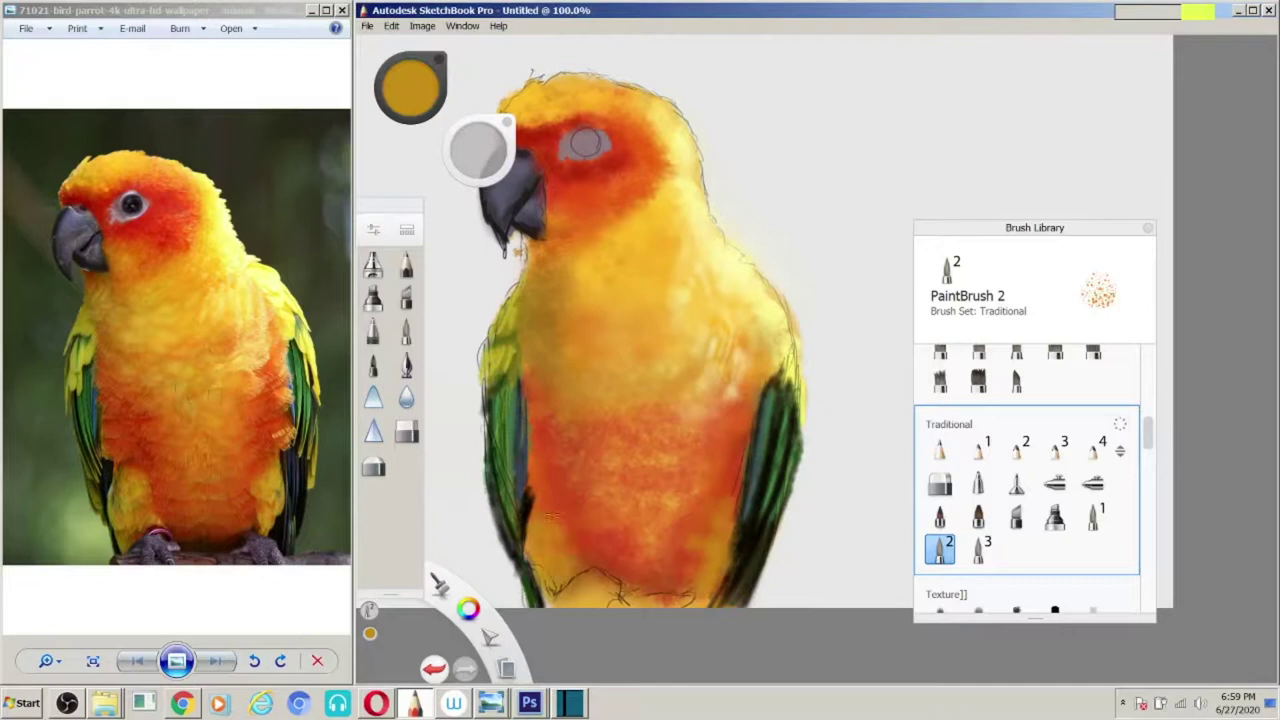
Step: With a Synthetic Flat brush, paint a sampled bright yellow over the top of the left wing
left_click(145, 317, "alt")
scroll(1037, 537, "up", 2)
left_click(978, 456)
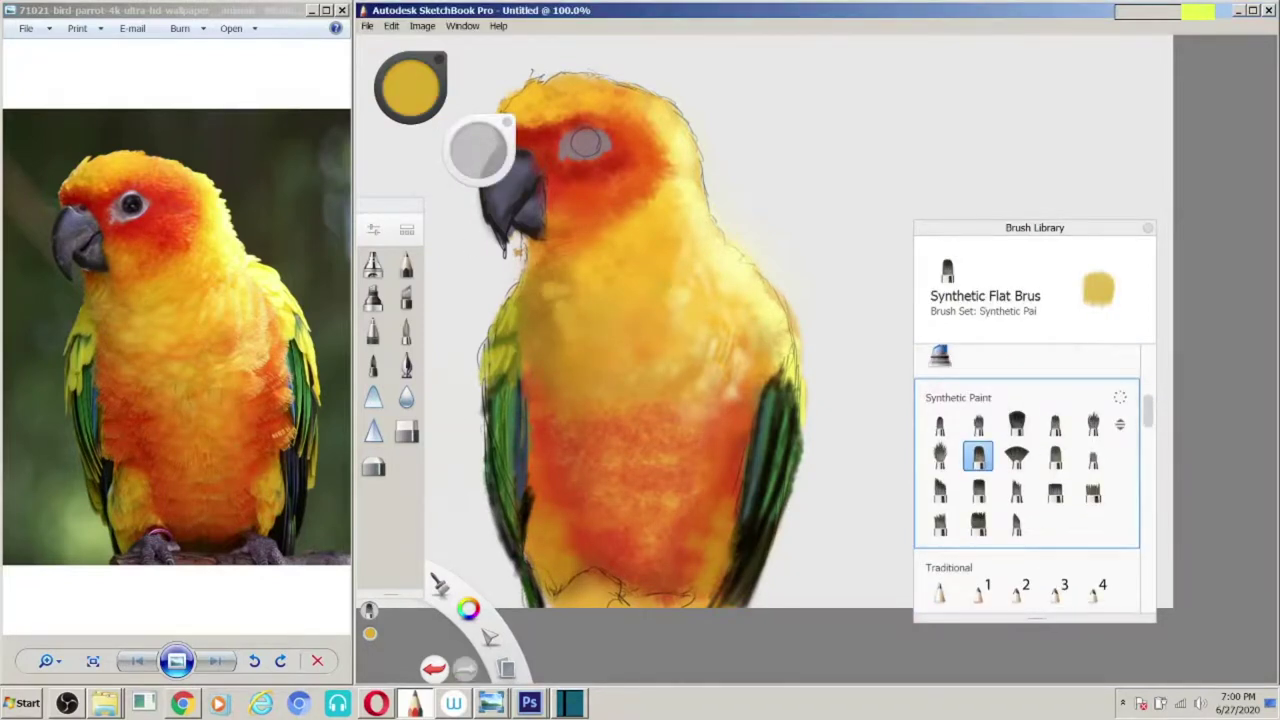
left_click(773, 342, "alt")
left_click_drag(508, 300, 512, 502)
Step: Repaint the left and right wings with sampled dark and lighter greens
left_click(770, 440, "alt")
left_click(758, 430, "alt")
left_click_drag(758, 430, 740, 590)
left_click_drag(780, 395, 741, 545)
Step: Paint gold yellow over the lower right wing and the bottom of the belly
left_click(760, 480, "alt")
mouse_move(770, 490)
left_mouse_down()
mouse_move(720, 570)
mouse_move(560, 540)
mouse_move(540, 575)
left_mouse_up()
left_click(705, 560, "alt")
Step: With the Fan brush, lighten the orange beside the head and sample yellow, orange, red and grey
left_click(660, 160, "alt")
left_click(1016, 456)
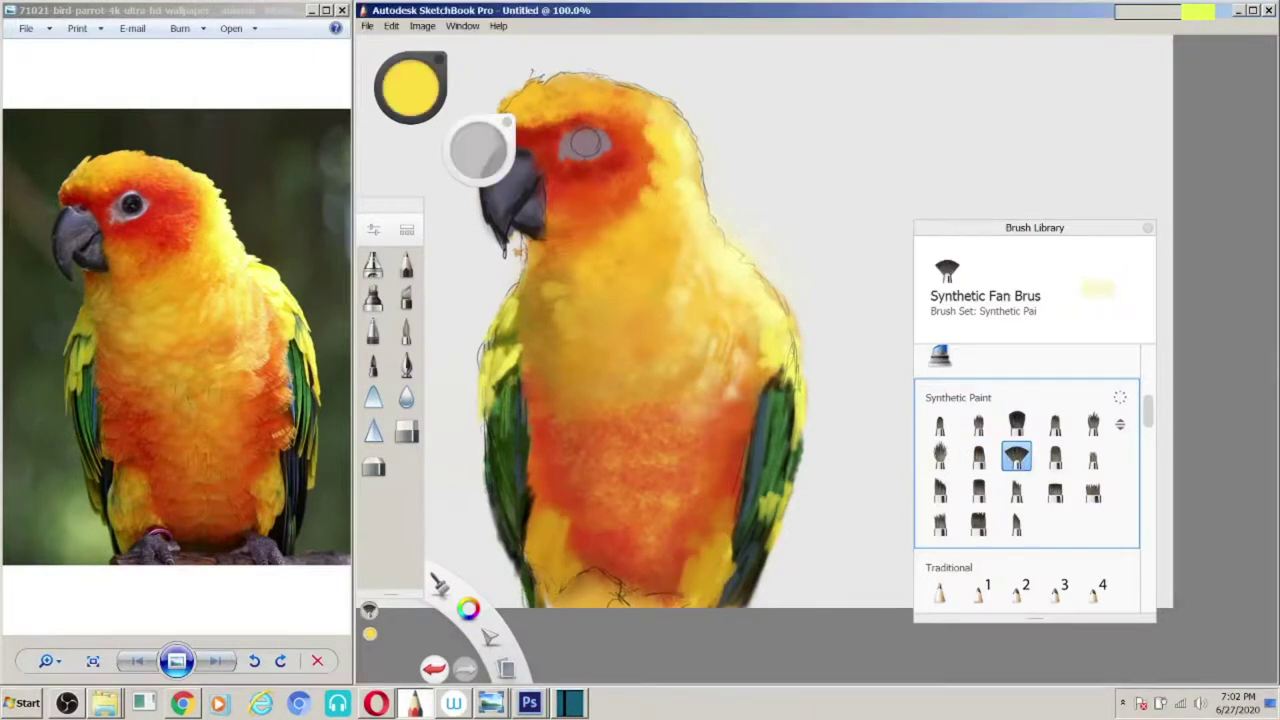
left_click_drag(646, 178, 615, 228)
left_click(610, 232, "alt")
left_click(600, 268, "alt")
left_click(580, 165, "alt")
left_click(568, 218, "alt")
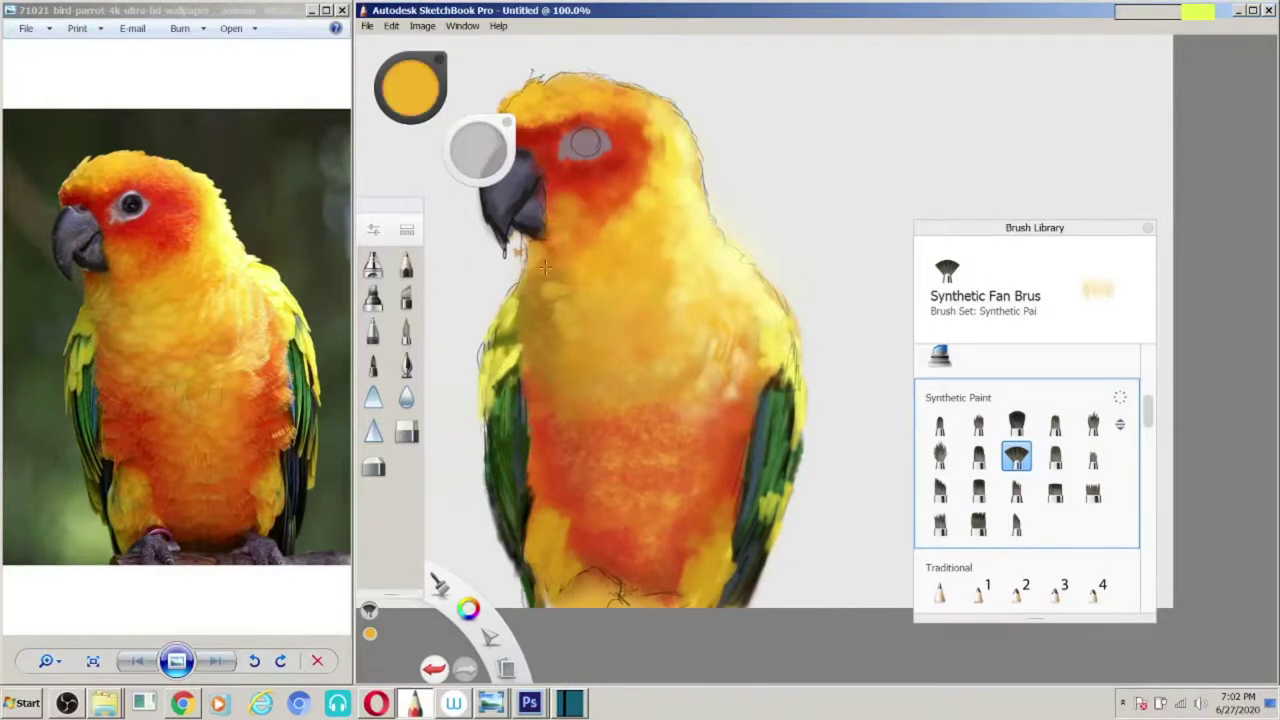
left_click(588, 217, "alt")
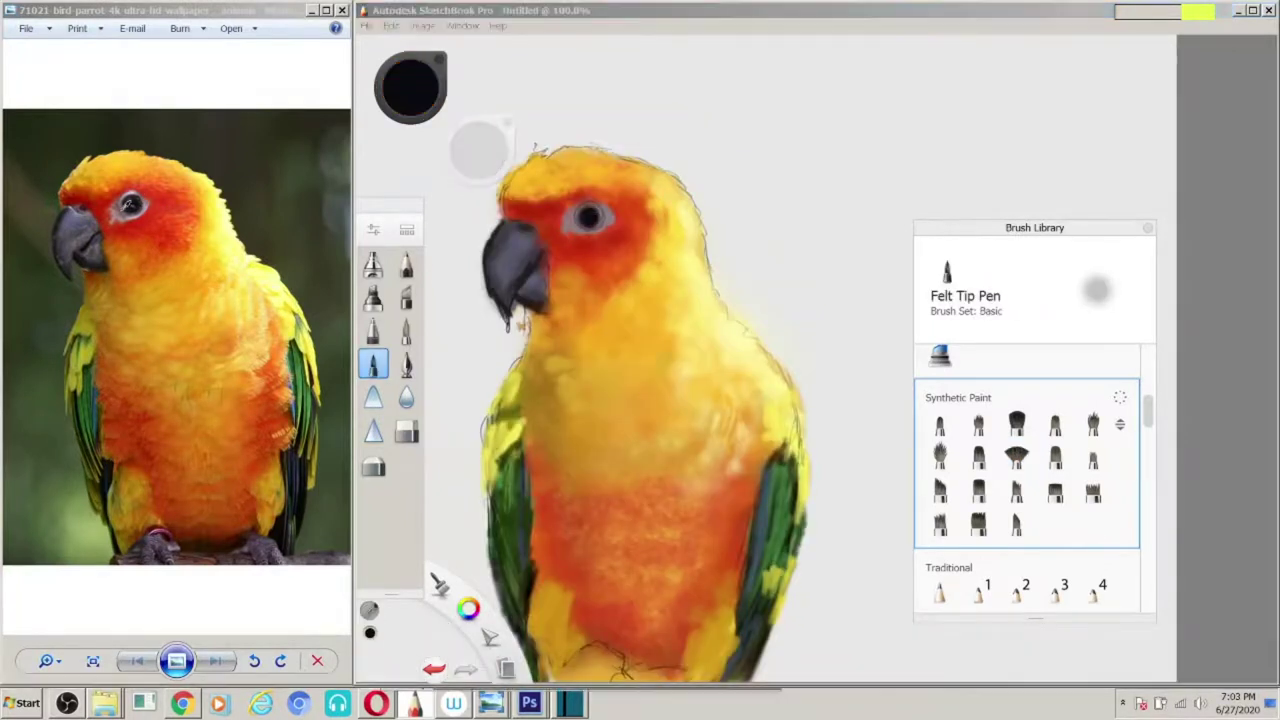
Step: Sample a bluish grey from the beak, try other brushes, and zoom the canvas out to 70%
left_click(514, 237, "alt")
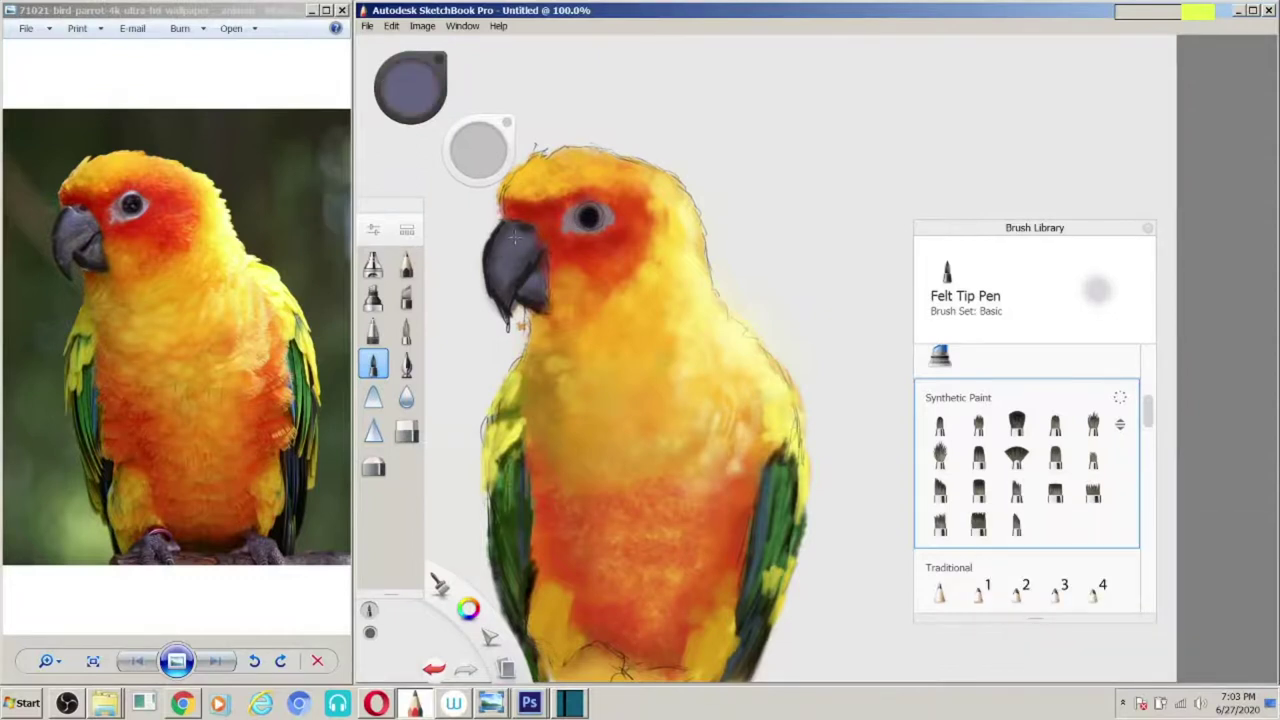
scroll(970, 532, "down", 5)
left_click(1027, 419)
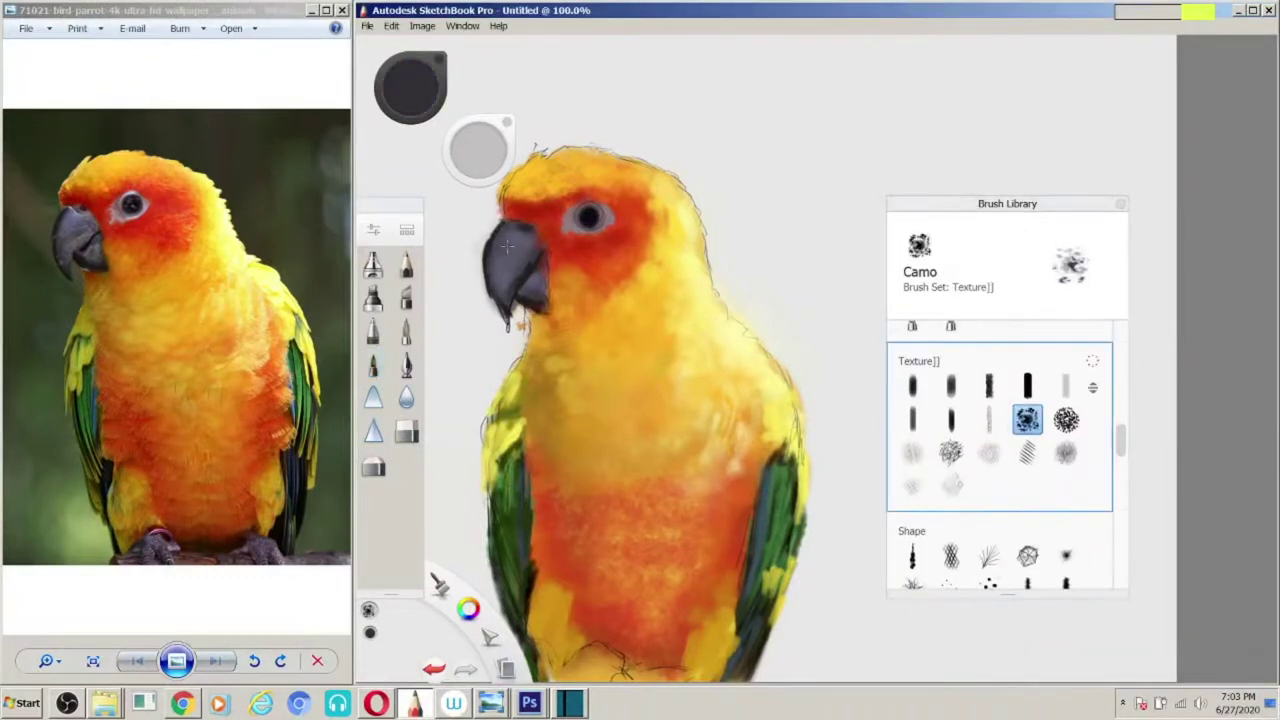
key("b")
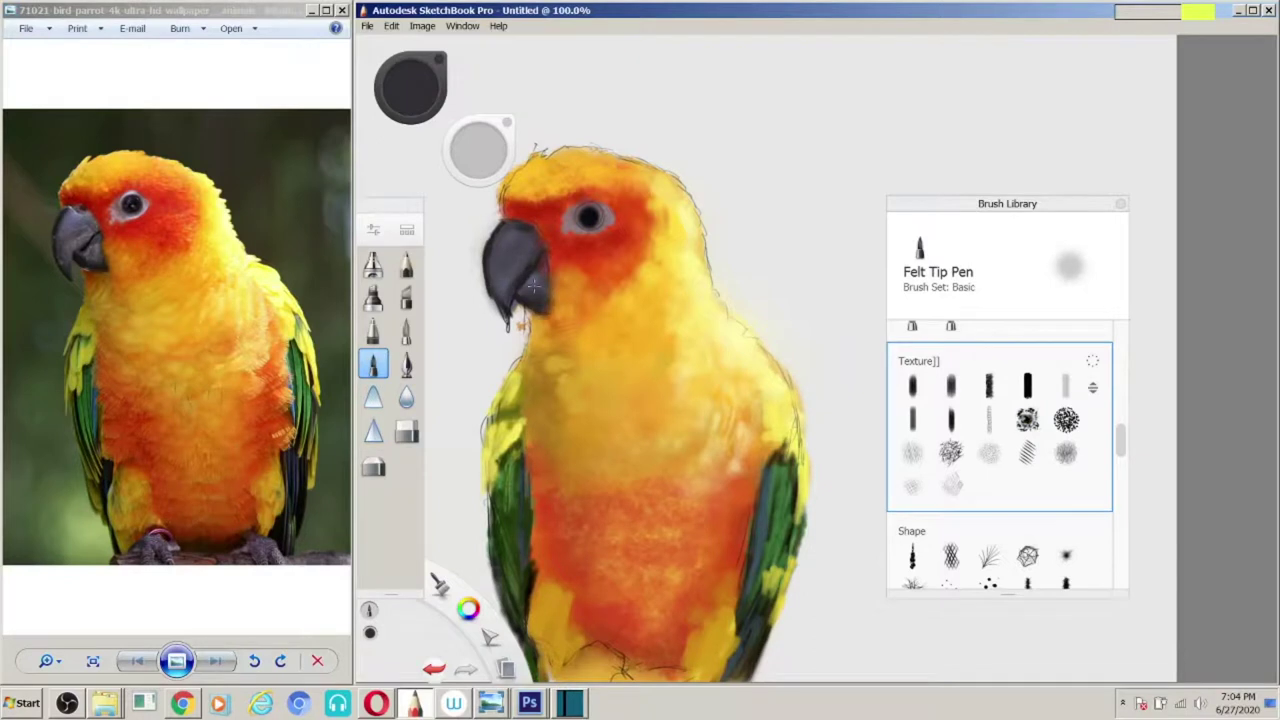
key("ctrl+minus")
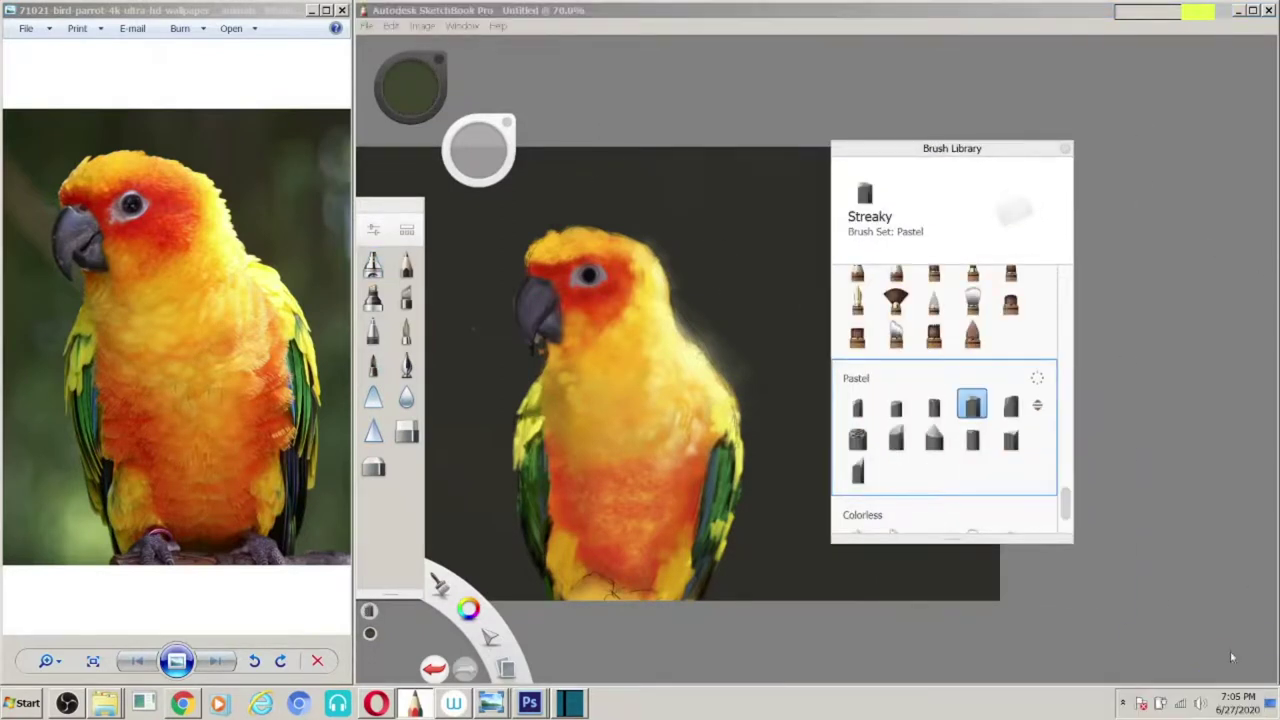
left_click(609, 234)
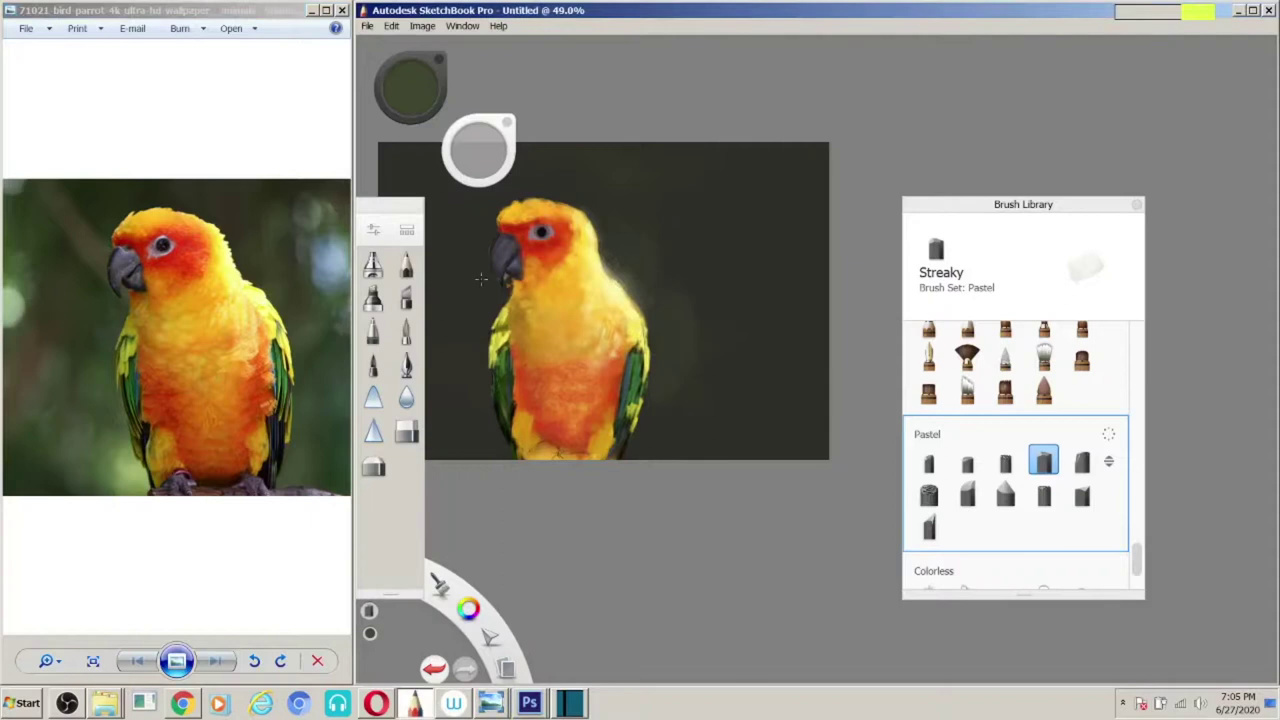
Step: Paint green, bluish and dark smudges into the background around the parrot's outline
left_click_drag(481, 279, 529, 356)
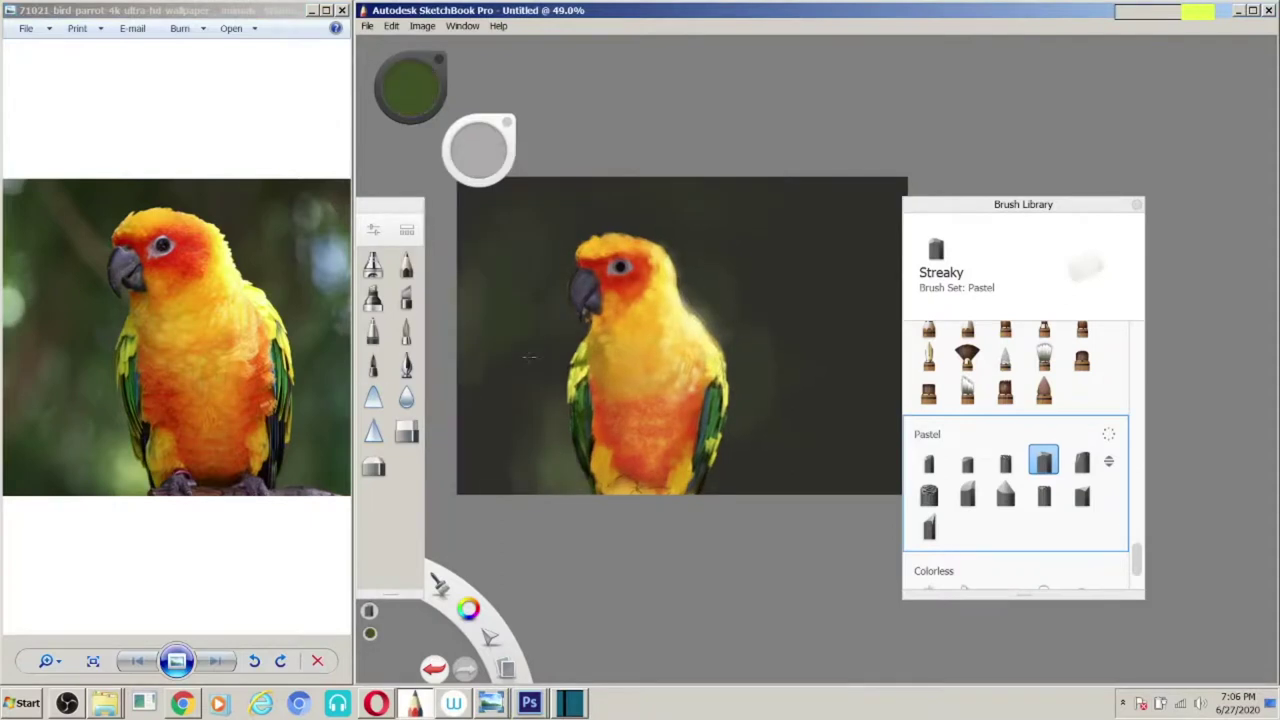
left_click_drag(699, 283, 633, 281)
left_click_drag(740, 292, 775, 300)
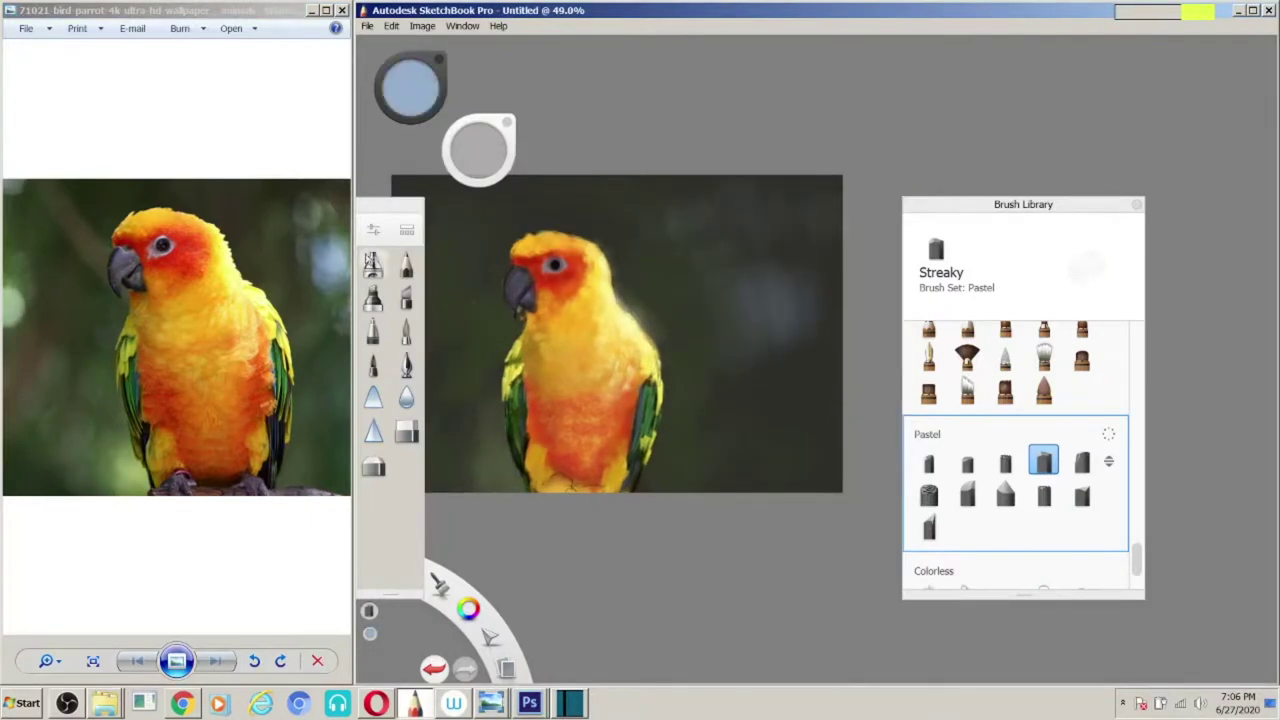
left_click_drag(628, 290, 685, 475)
left_click_drag(500, 480, 470, 300)
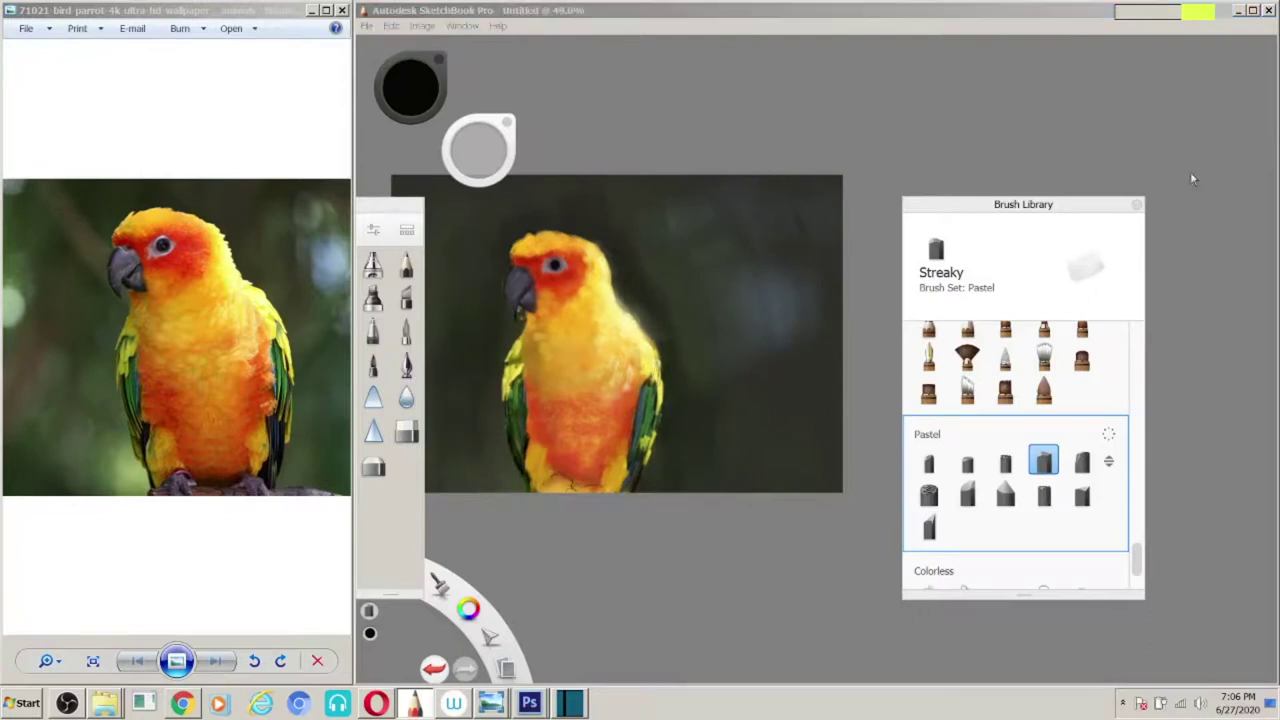
Step: Erase the dark strokes along the parrot's back edge and bring the head into view
left_click(1262, 621)
scroll(648, 419, "up", 3)
key("e")
mouse_move(650, 235)
left_mouse_down()
mouse_move(669, 257)
mouse_move(662, 510)
left_mouse_up()
mouse_move(594, 173)
left_mouse_down()
mouse_move(626, 283)
mouse_move(791, 355)
left_mouse_up()
left_click_drag(568, 427, 583, 307)
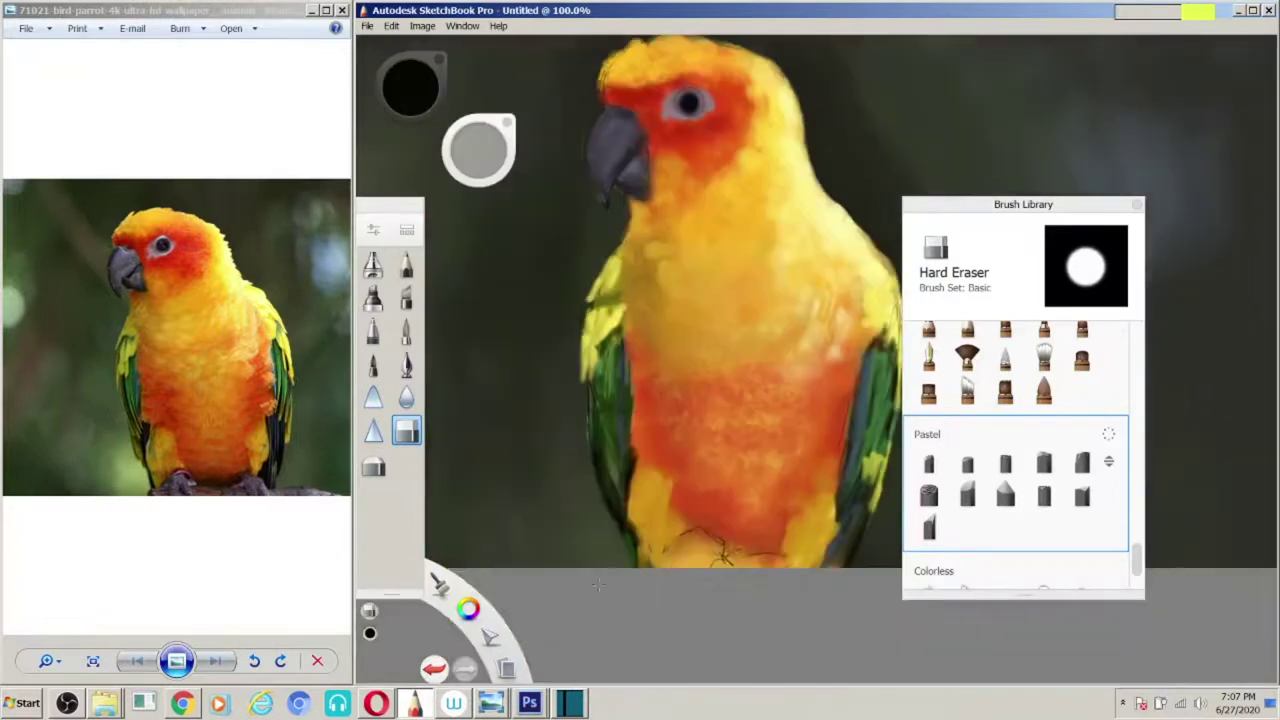
Step: With the Fine Grain pastel brush, paint orange-red strokes around the eye and face
left_click(1005, 460)
left_click(690, 215, "alt")
mouse_move(648, 150)
left_mouse_down()
mouse_move(700, 170)
mouse_move(728, 238)
left_mouse_up()
Step: Add pale-yellow Streaky pastel streaks down the body's right side and on the belly
left_click(760, 235, "alt")
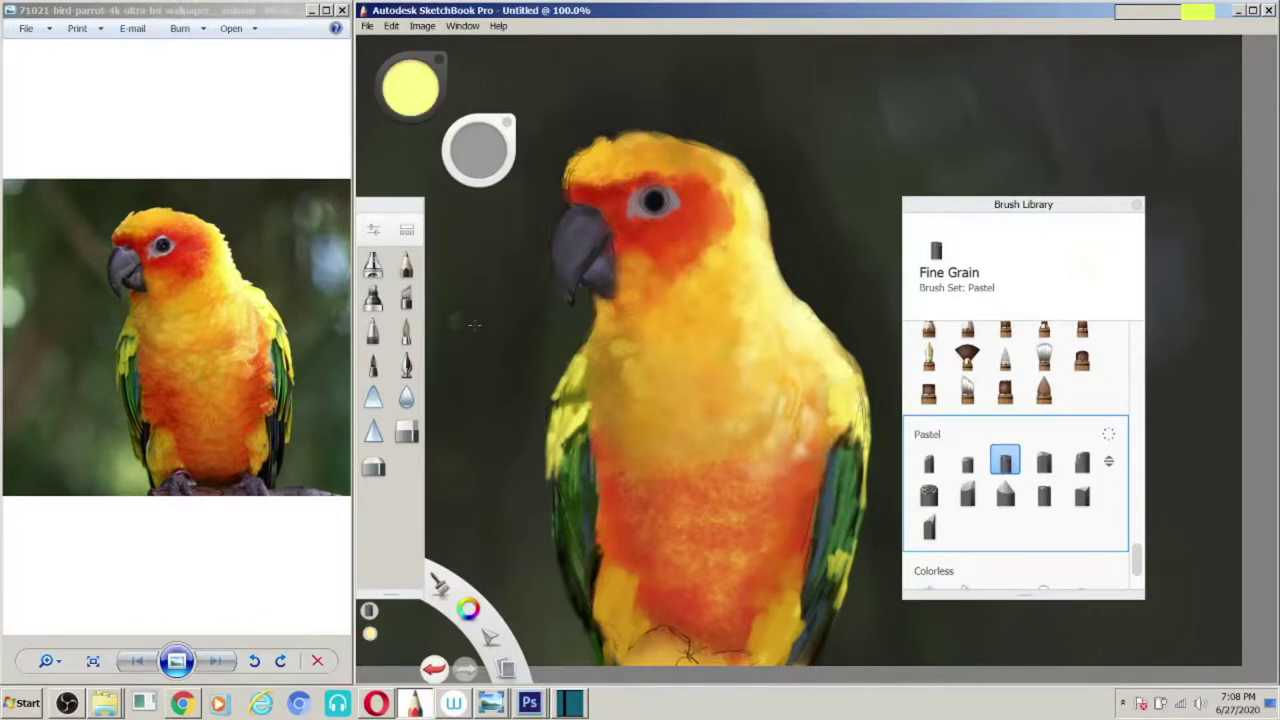
left_click(1043, 461)
left_click_drag(776, 343, 810, 487)
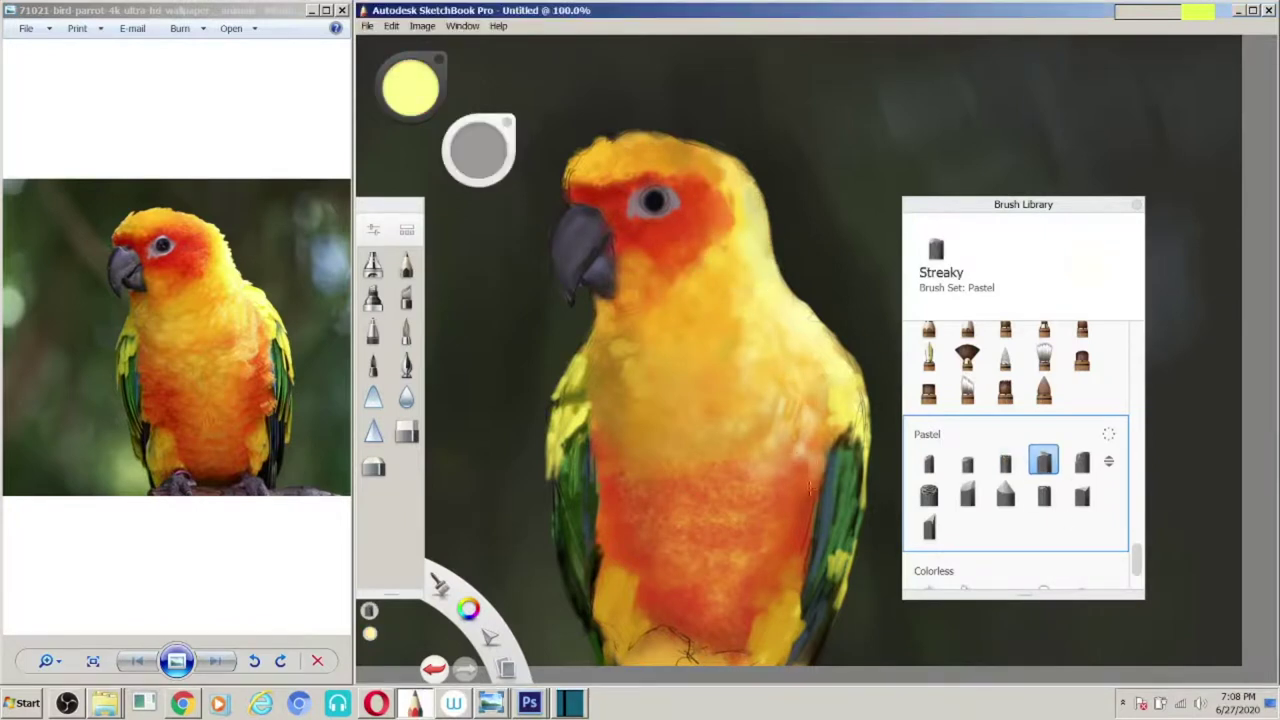
left_click_drag(706, 470, 720, 530)
Step: Paint dark brown strokes near the feet and red-orange strokes on the lower right belly
left_click(690, 650, "alt")
mouse_move(670, 640)
left_mouse_down()
mouse_move(760, 650)
mouse_move(576, 606)
left_mouse_up()
left_click(620, 514, "alt")
left_click_drag(805, 473, 766, 591)
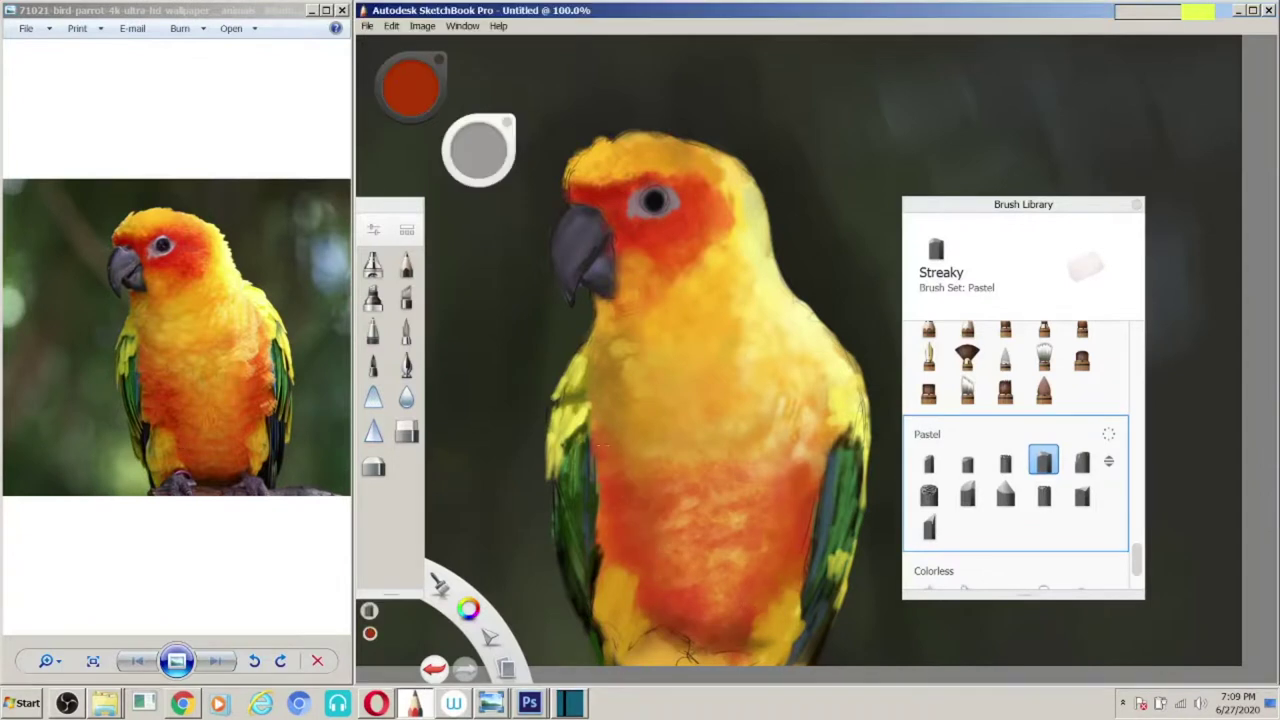
Step: Paint light bluish Streaky pastel streaks into the background on both sides and over the beak
left_click(617, 370, "alt")
left_click(688, 383, "alt")
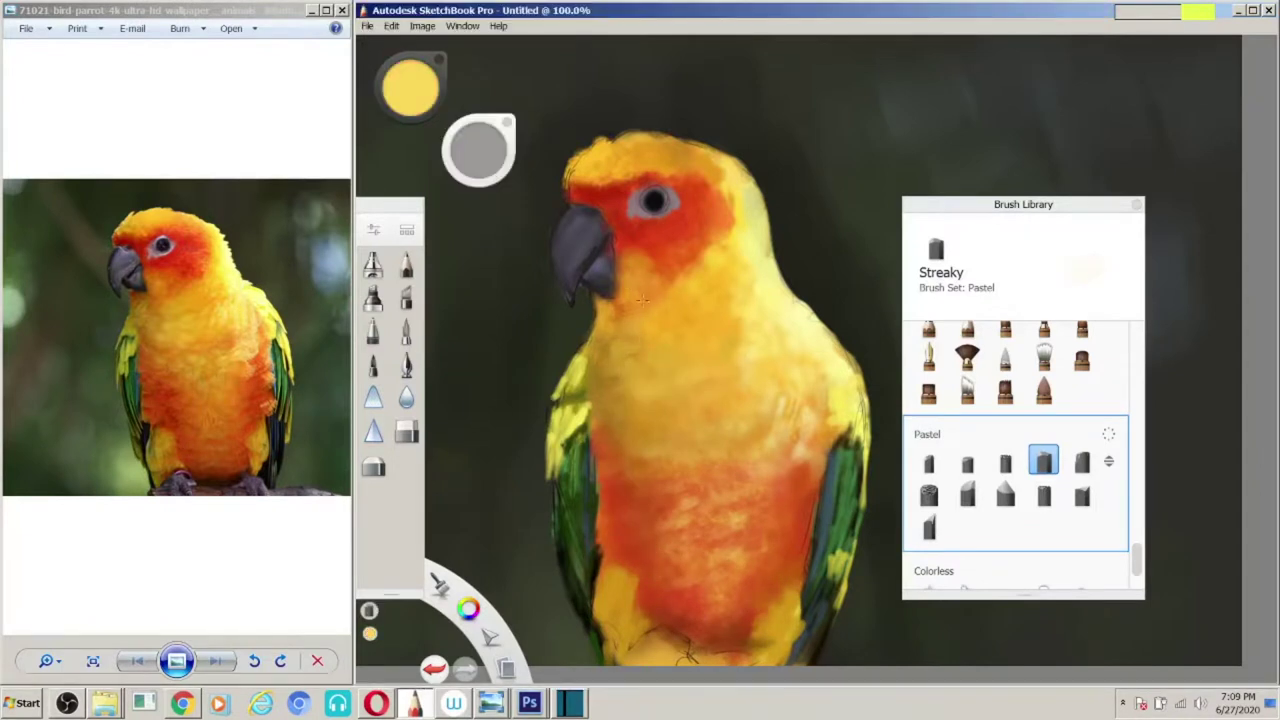
scroll(766, 391, "down", 3)
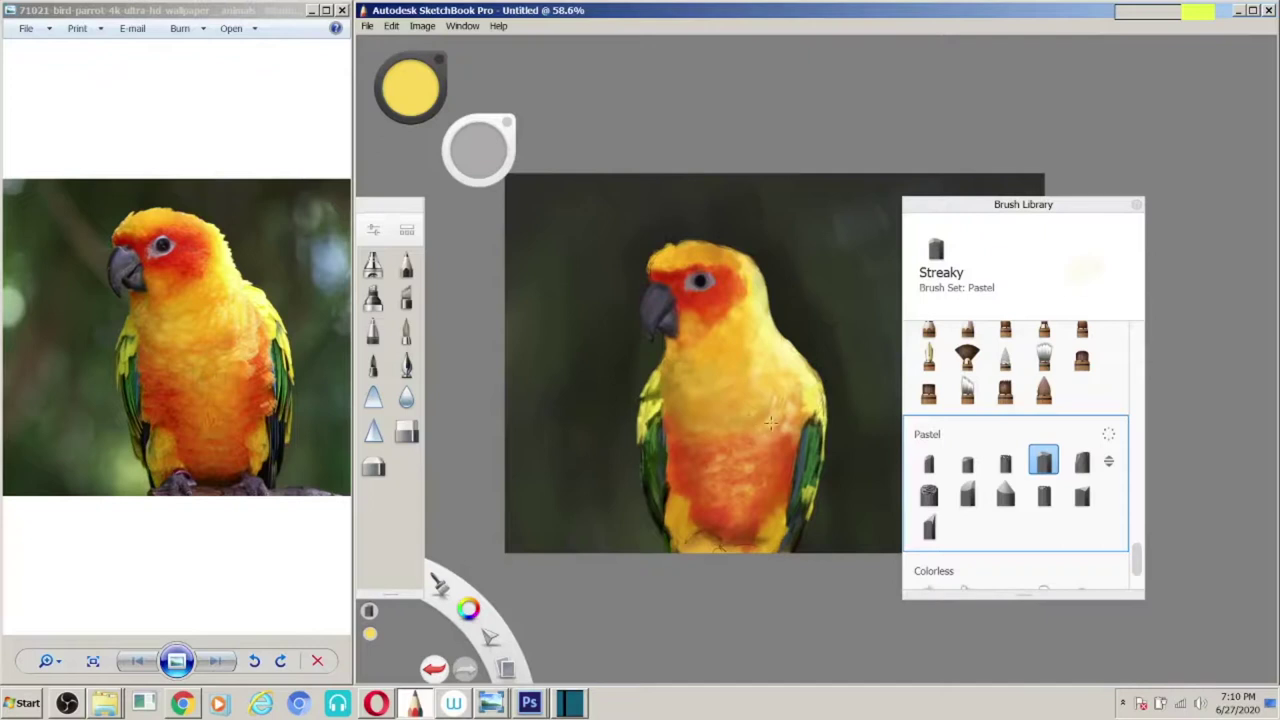
key("e")
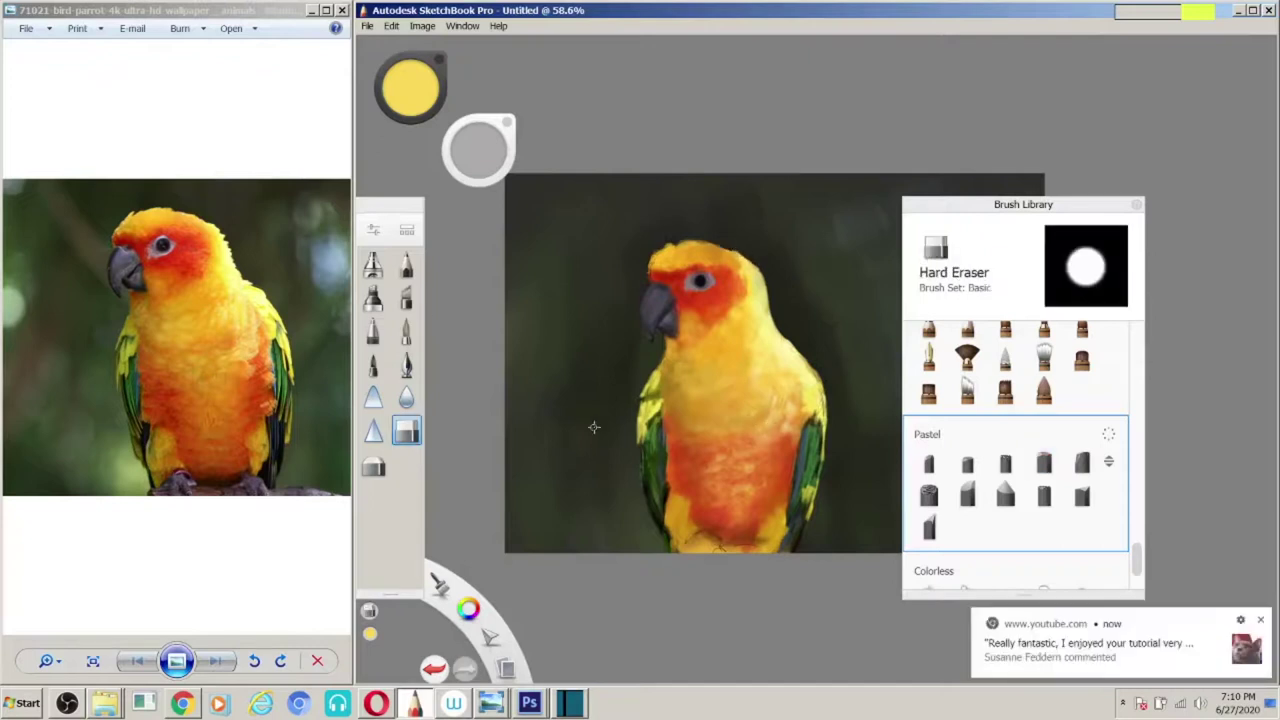
key("e")
mouse_move(614, 300)
left_mouse_down()
mouse_move(650, 390)
mouse_move(620, 500)
left_mouse_up()
left_click_drag(830, 400, 850, 540)
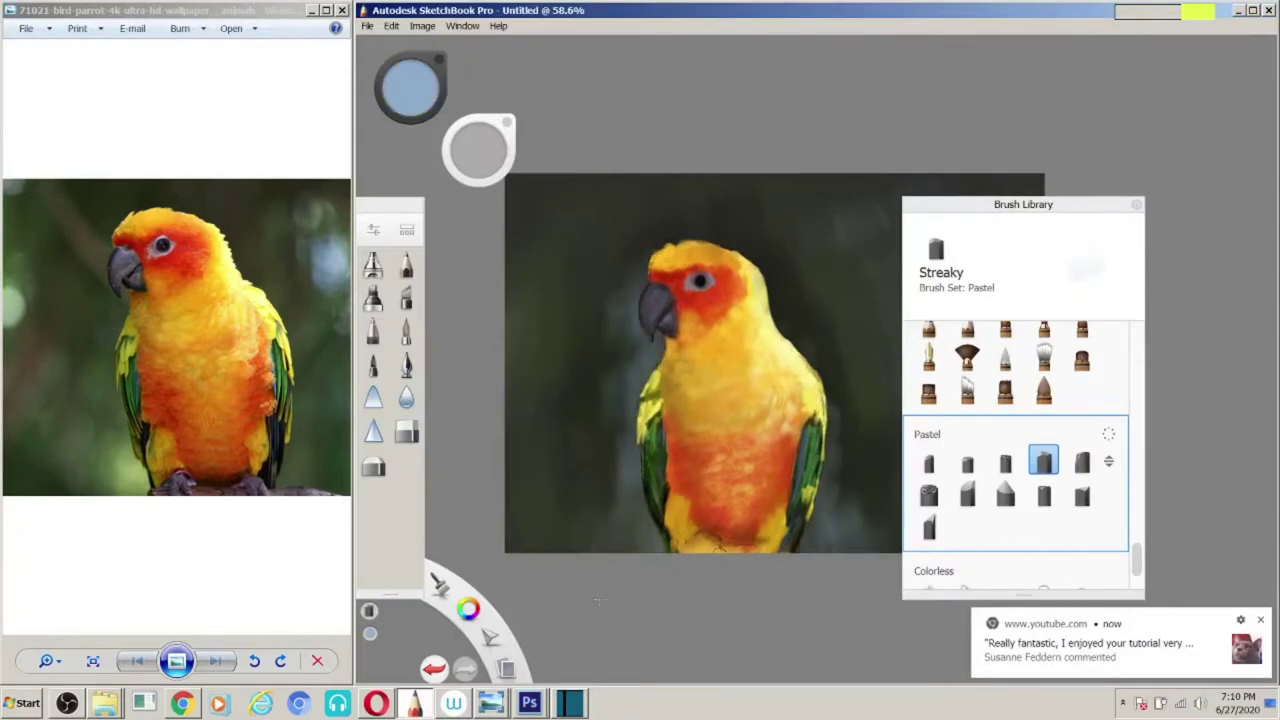
scroll(665, 350, "up", 5)
left_click_drag(621, 243, 682, 262)
left_click_drag(625, 205, 615, 265)
Step: Outline the parrot's eye with black Felt Tip Pen strokes
left_click(608, 265, "alt")
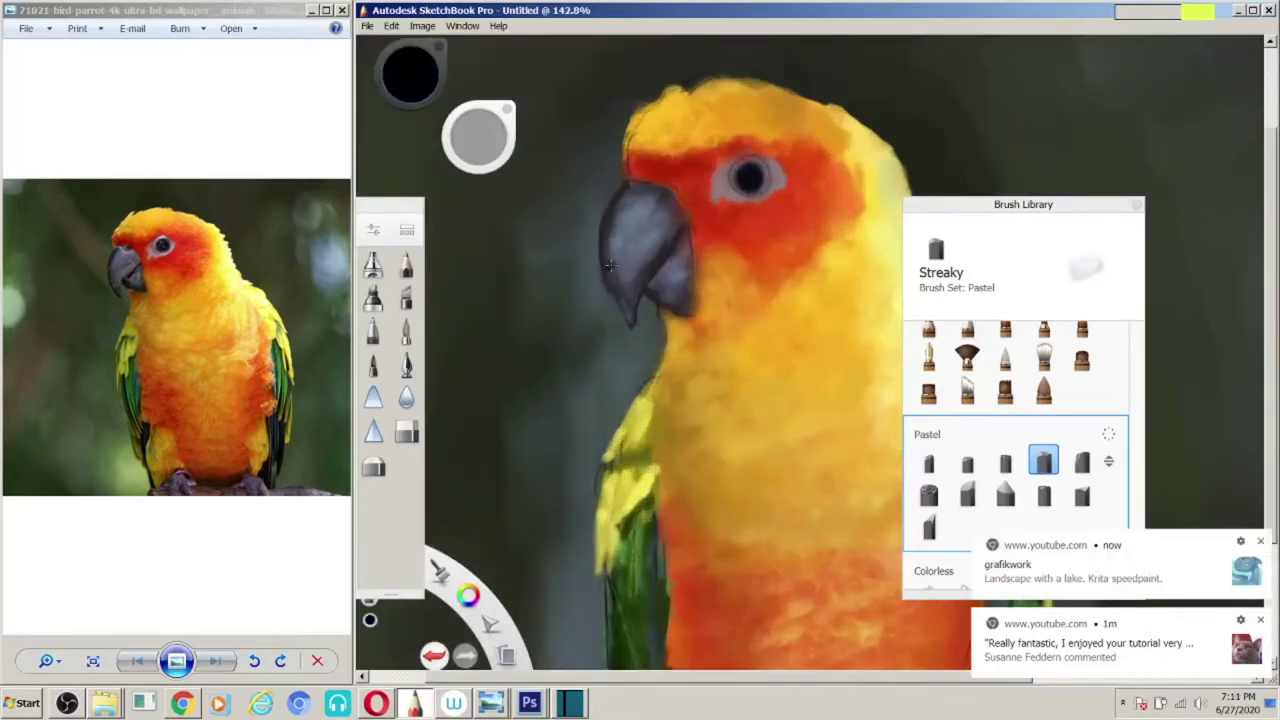
scroll(660, 300, "down", 5)
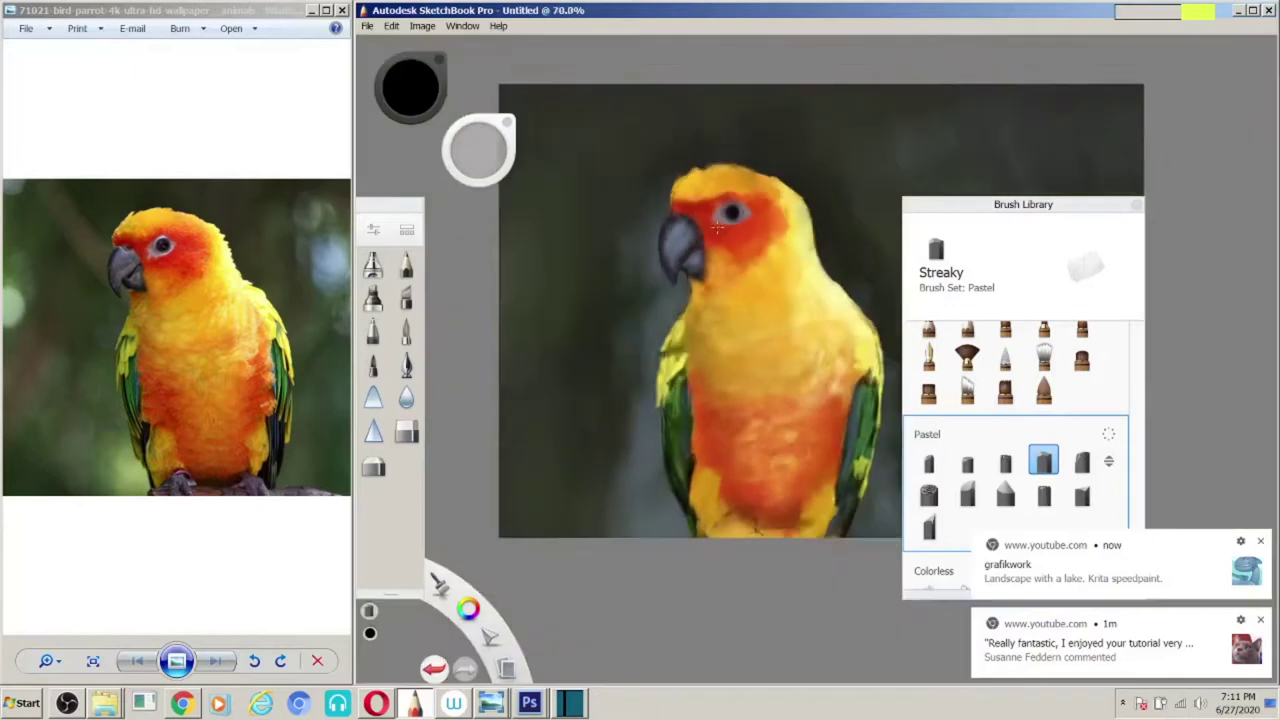
scroll(730, 200, "up", 6)
left_click(406, 364)
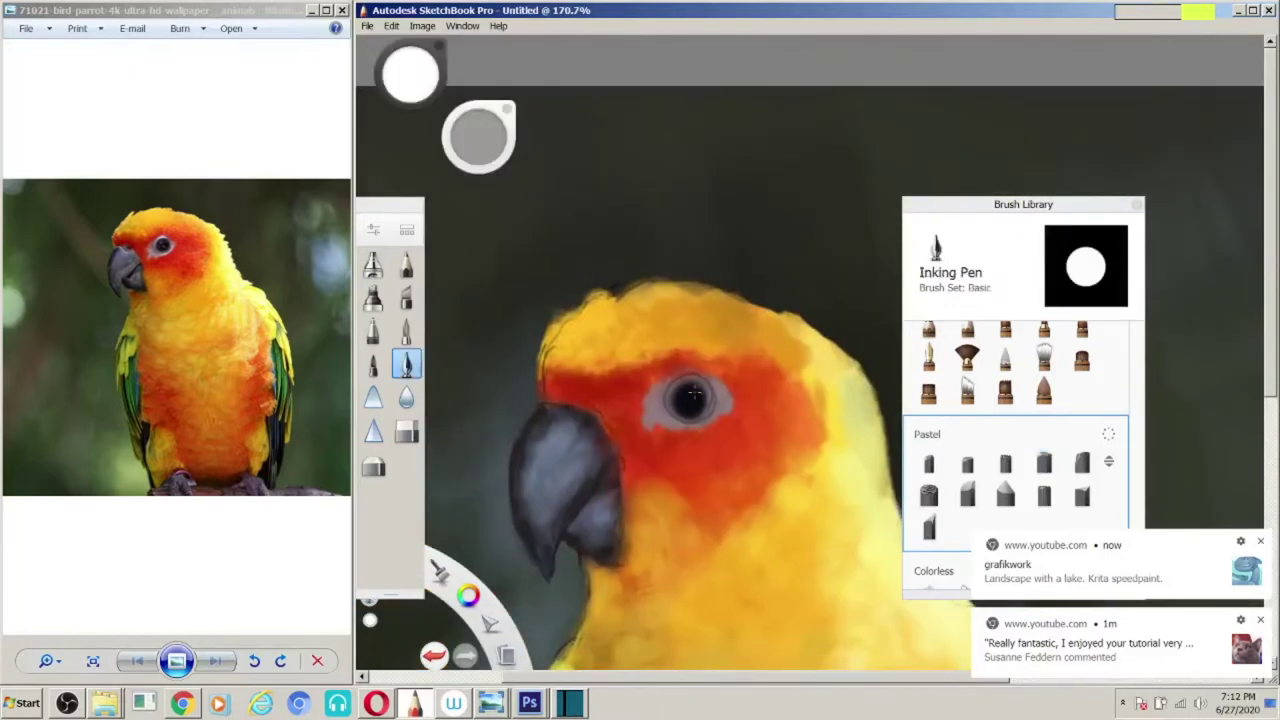
left_click(373, 364)
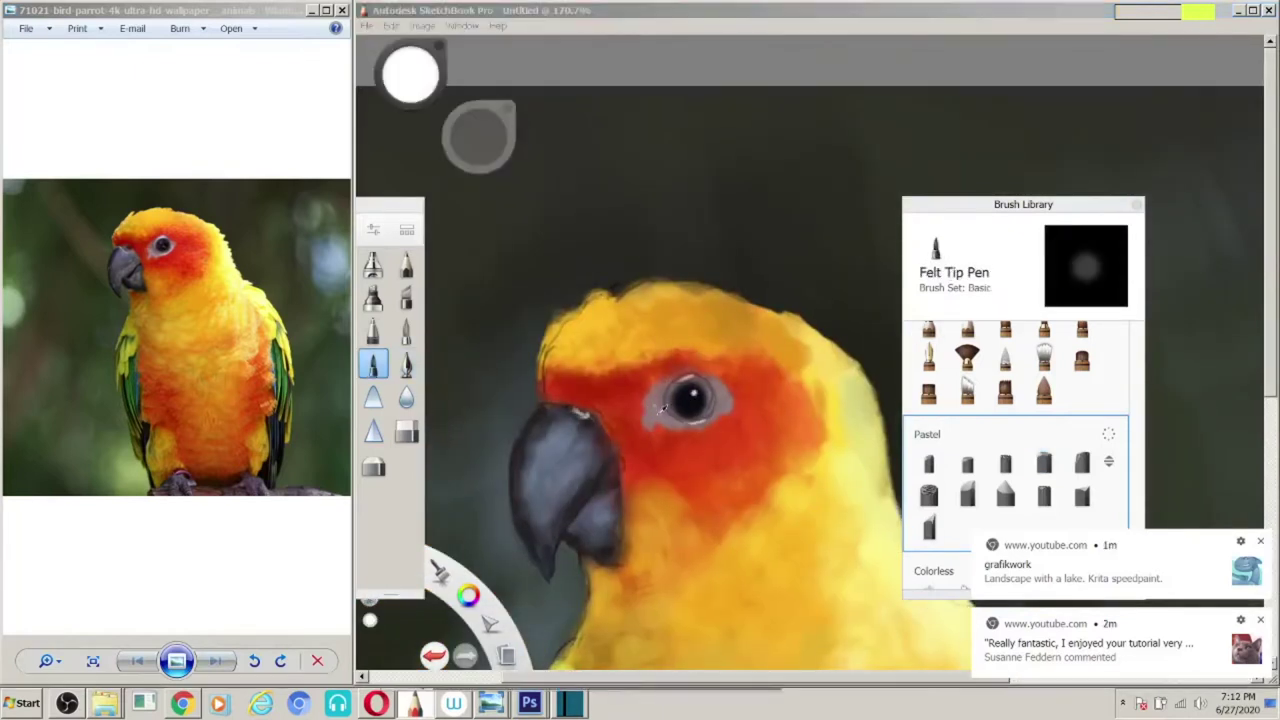
left_click_drag(652, 386, 668, 424)
left_click_drag(686, 374, 730, 410)
Step: With the Splatter brush, paint short yellow feather strokes on the head
left_click(640, 288, "alt")
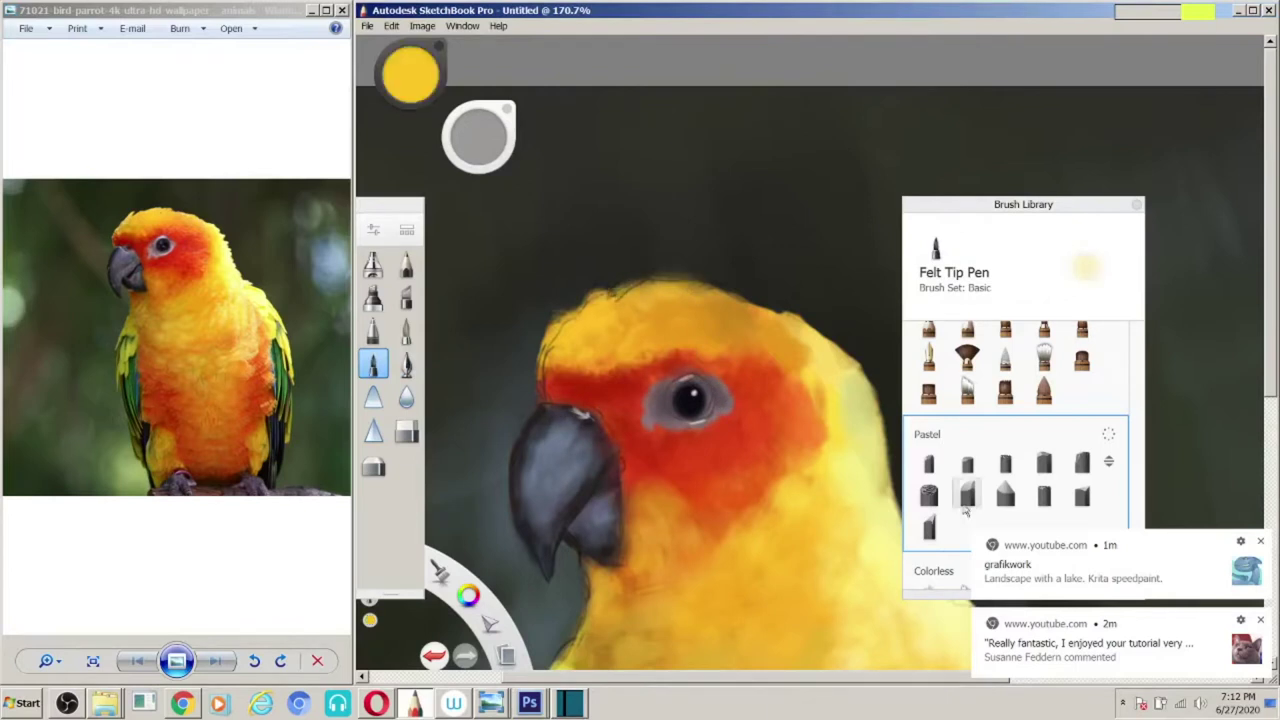
left_click(1043, 460)
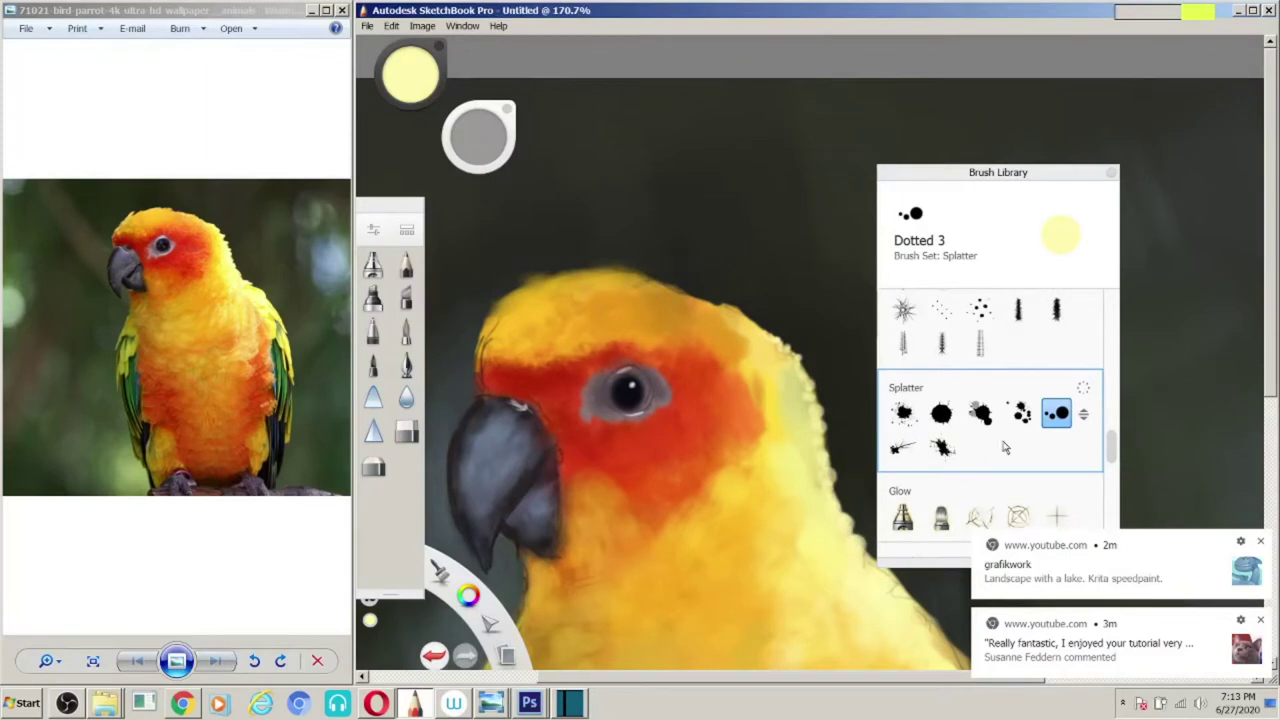
left_click(941, 447)
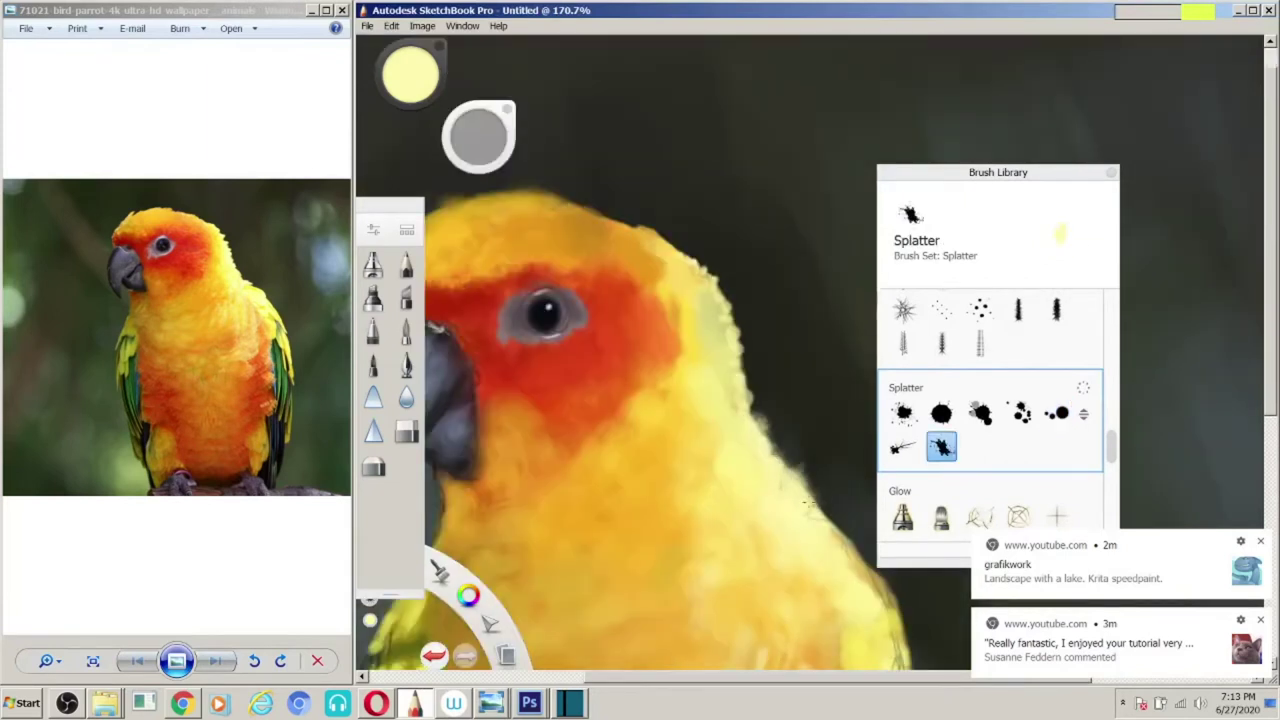
mouse_move(782, 472)
left_mouse_down()
mouse_move(630, 385)
mouse_move(733, 398)
left_mouse_up()
left_click_drag(535, 300, 567, 289)
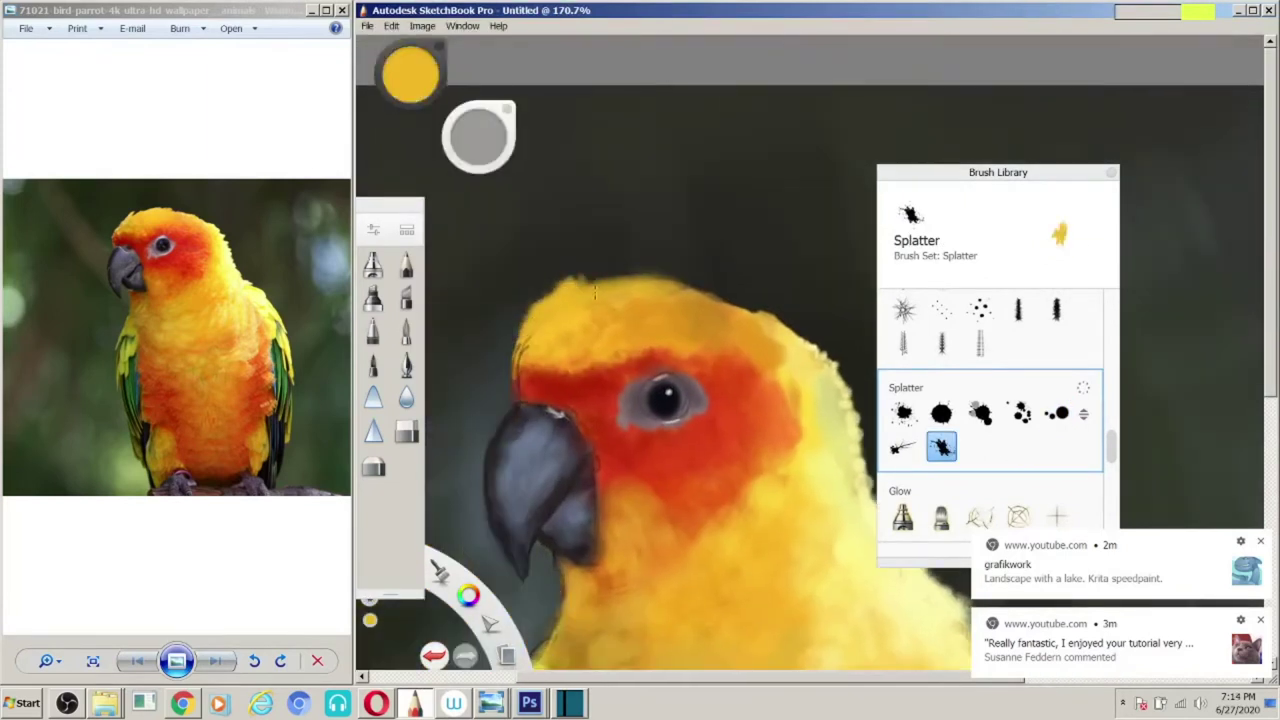
left_click_drag(650, 350, 597, 366)
Step: Paint yellow-orange feather strokes across the forehead
left_click(730, 350, "alt")
mouse_move(690, 365)
left_mouse_down()
mouse_move(740, 338)
mouse_move(780, 375)
left_mouse_up()
left_click_drag(510, 350, 600, 375)
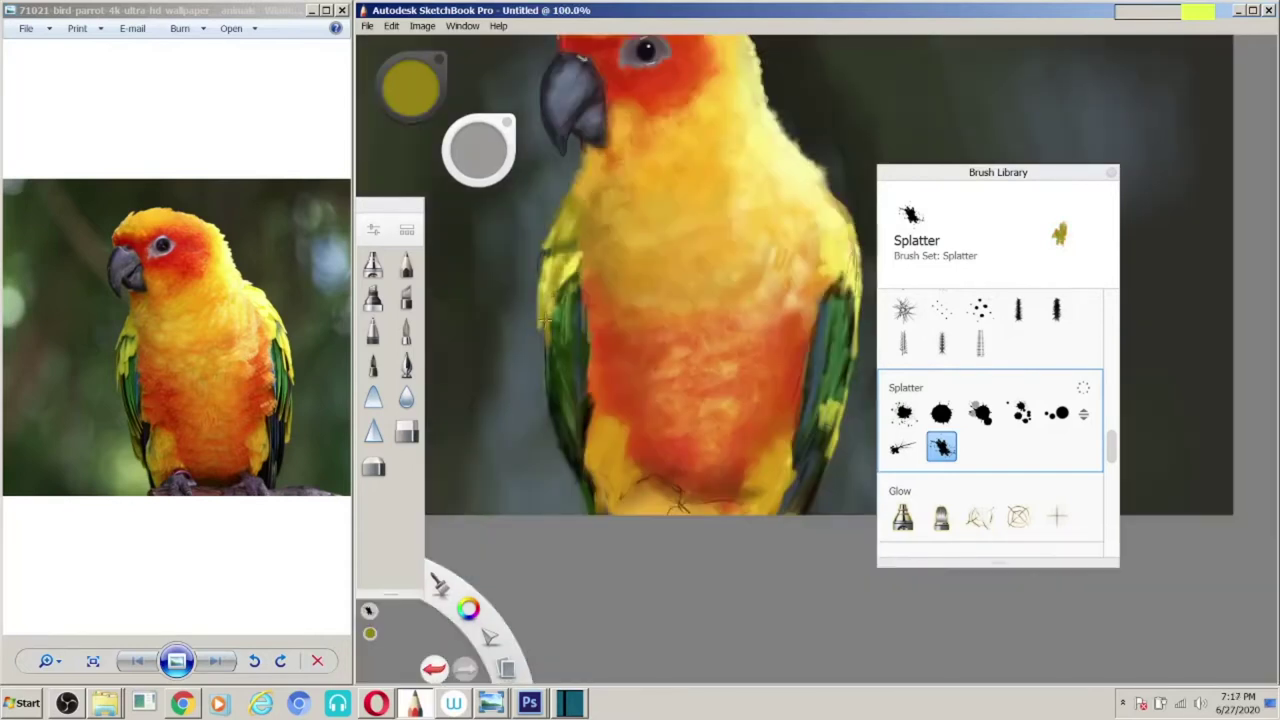
Step: Splatter black and brown dabs along the lower body, around the feet and down the right wing edge
left_click(573, 390, "alt")
mouse_move(590, 487)
left_mouse_down()
mouse_move(775, 502)
mouse_move(793, 470)
left_mouse_up()
left_click_drag(829, 340, 815, 420)
left_click_drag(830, 295, 785, 505)
left_click(800, 440, "alt")
left_click_drag(678, 497, 605, 505)
left_click_drag(745, 490, 770, 495)
left_click(661, 480, "alt")
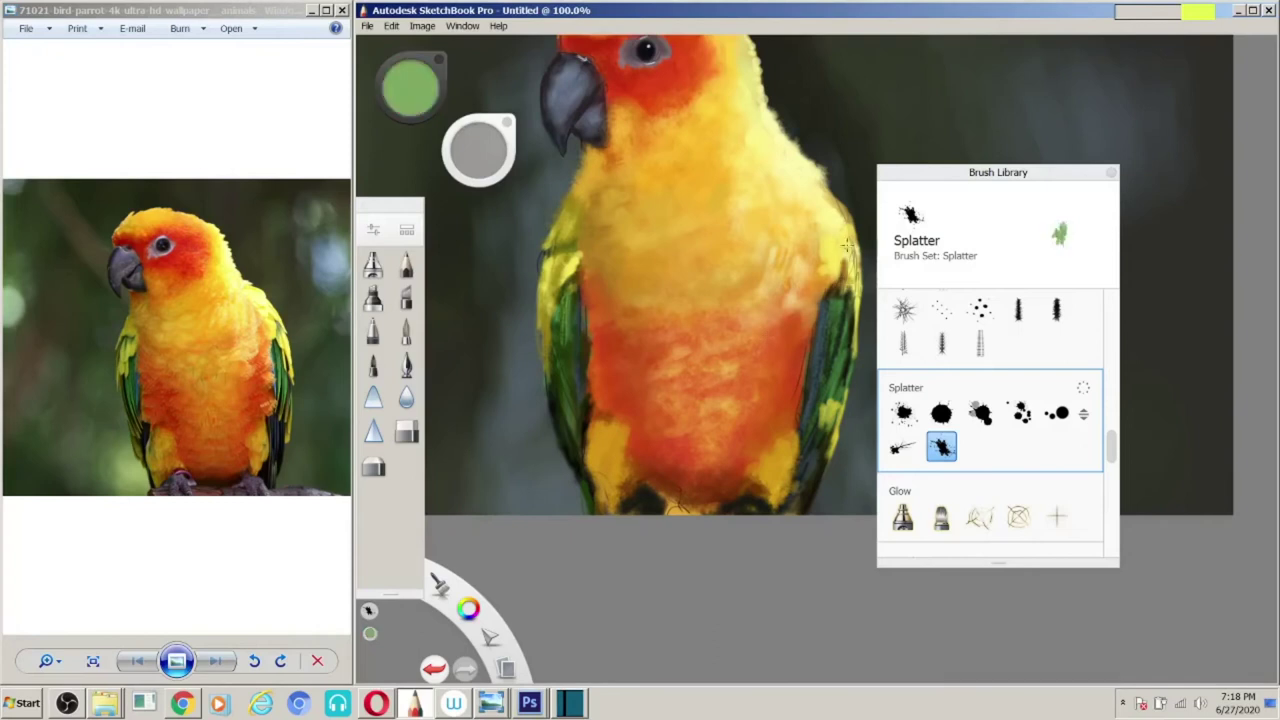